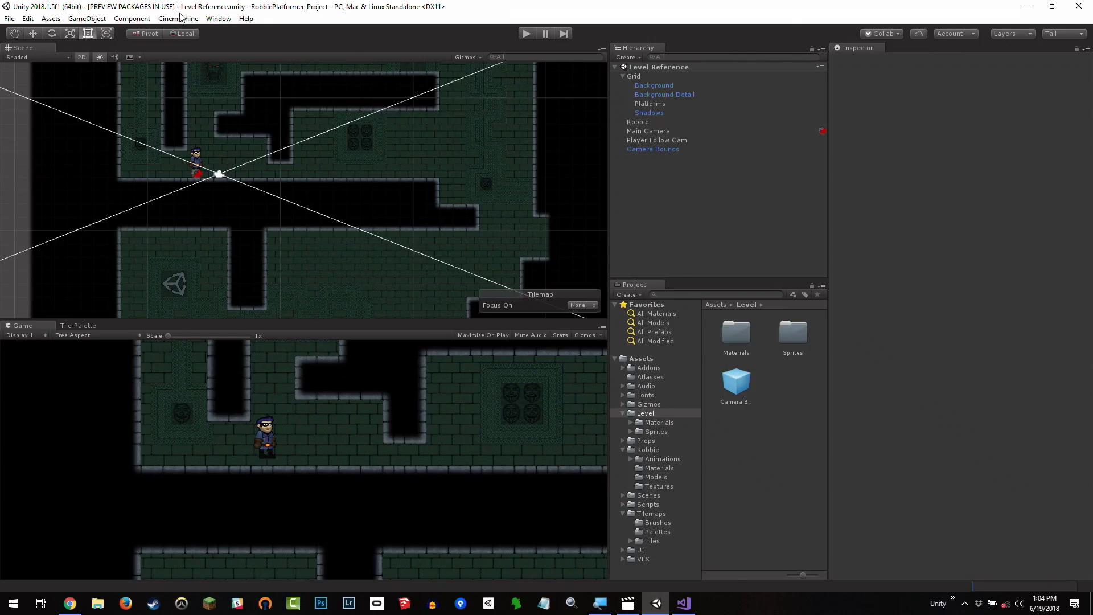
- Select the Main Camera and collapse its Camera and Cinemachine Brain components to hide the camera frustum lines
scroll(173, 120, up, 8)
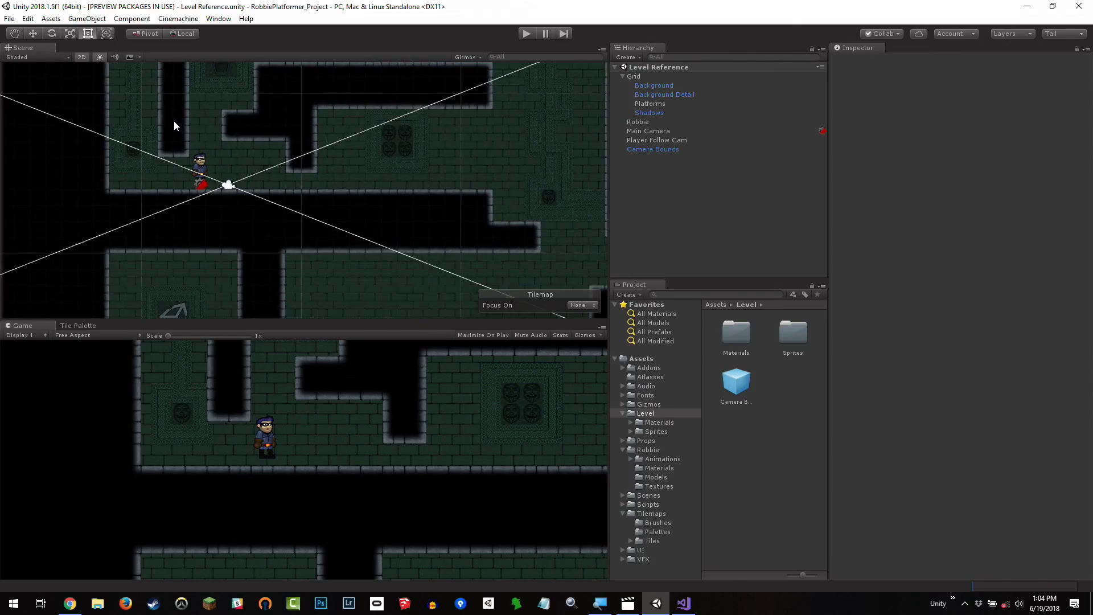
middle_drag(210, 141, 305, 169)
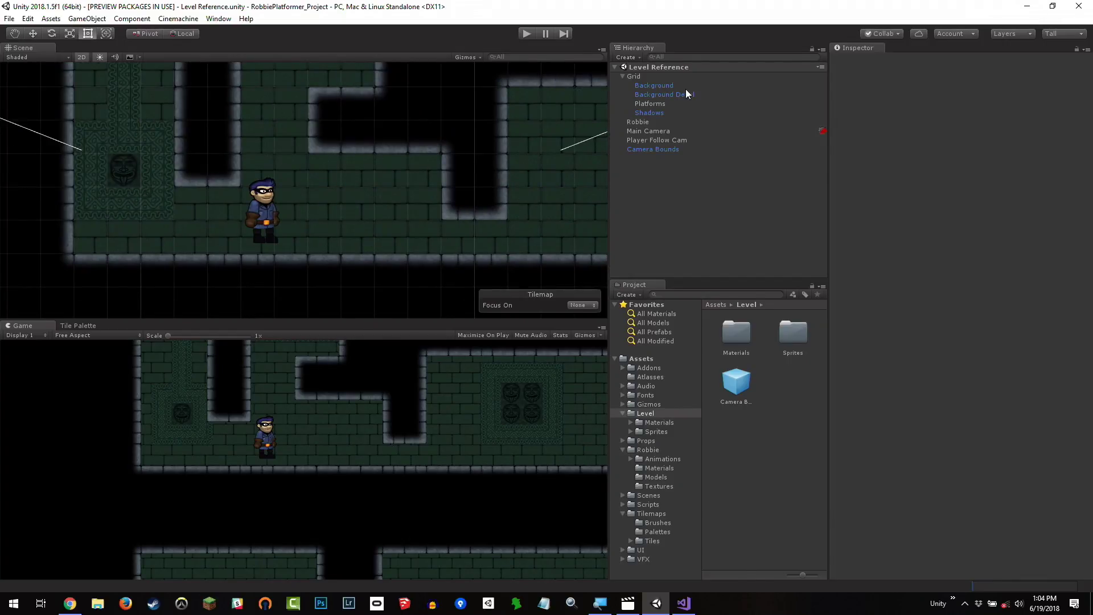
scroll(304, 218, down, 2)
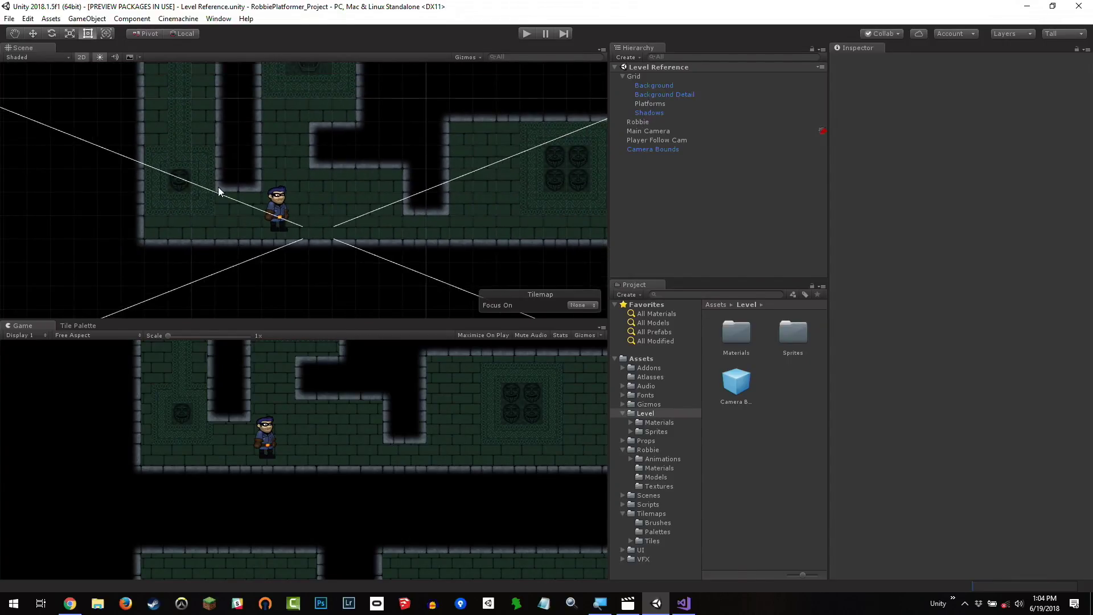
click(661, 131)
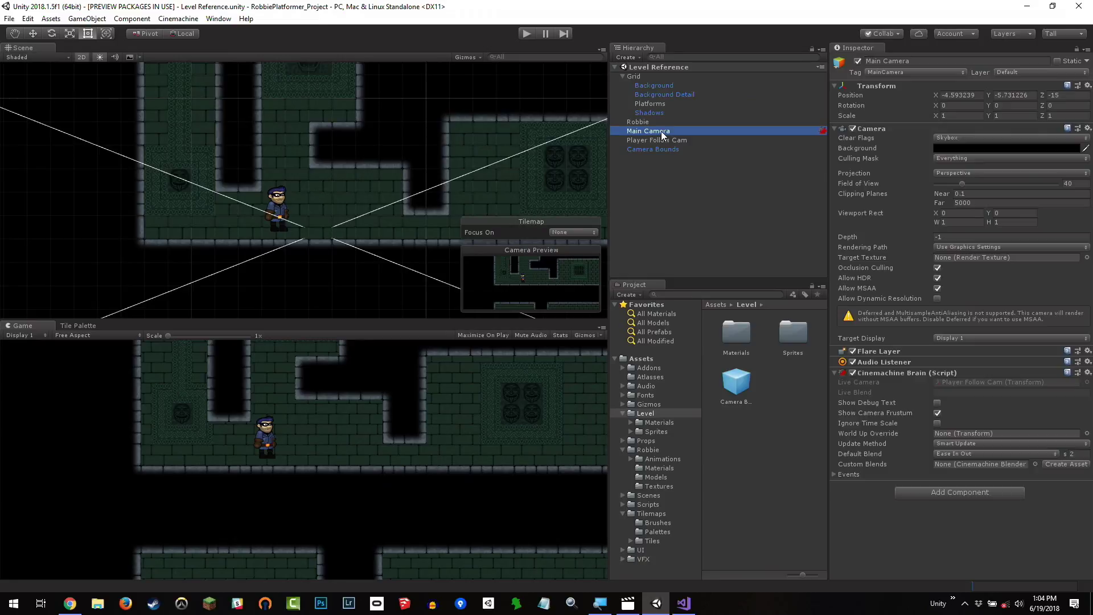
click(834, 129)
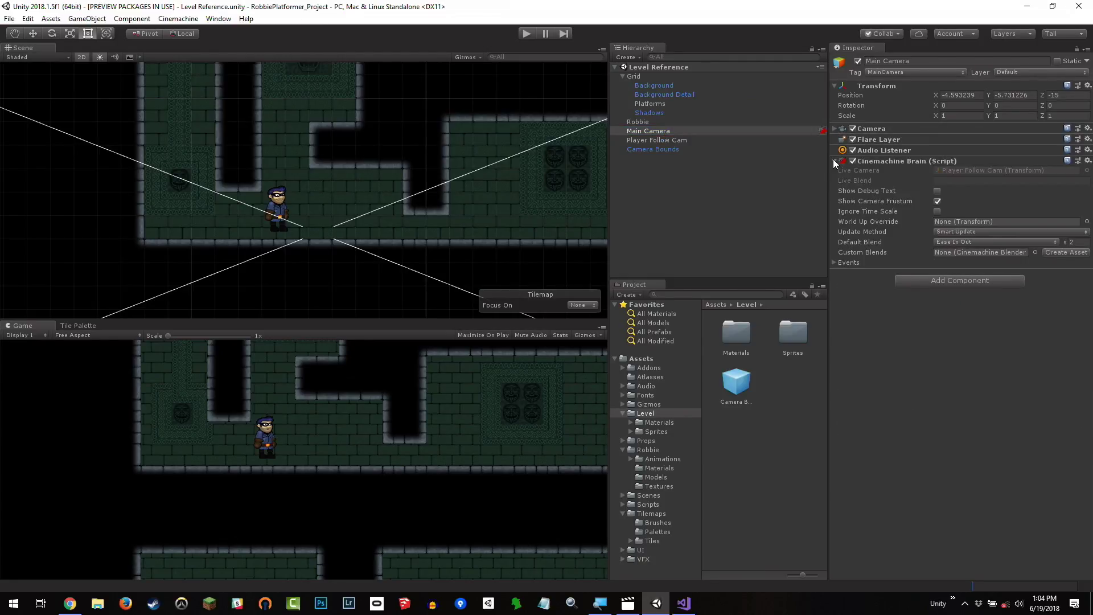
click(834, 161)
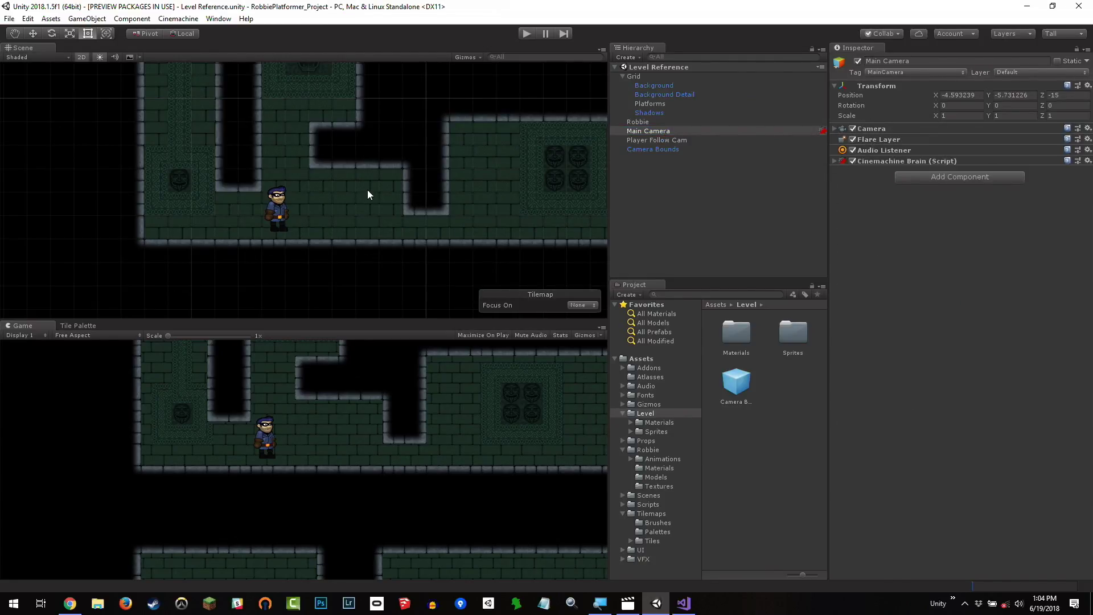
- Place the Wall Torch prefab from the Props folder on the wall beside Robbie
middle_drag(367, 189, 456, 156)
scroll(359, 184, up, 5)
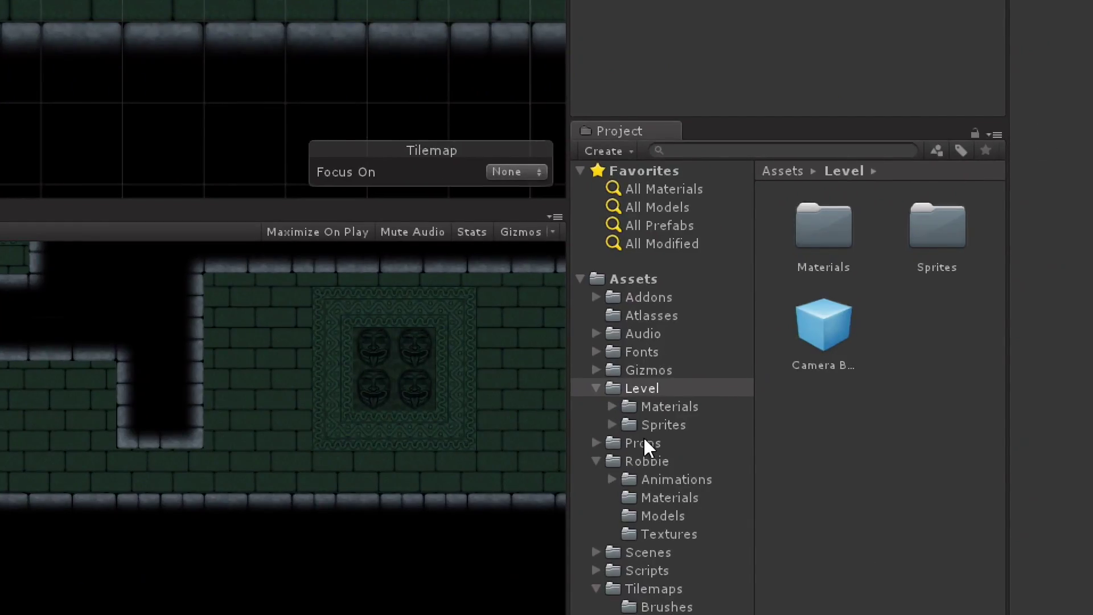
click(641, 447)
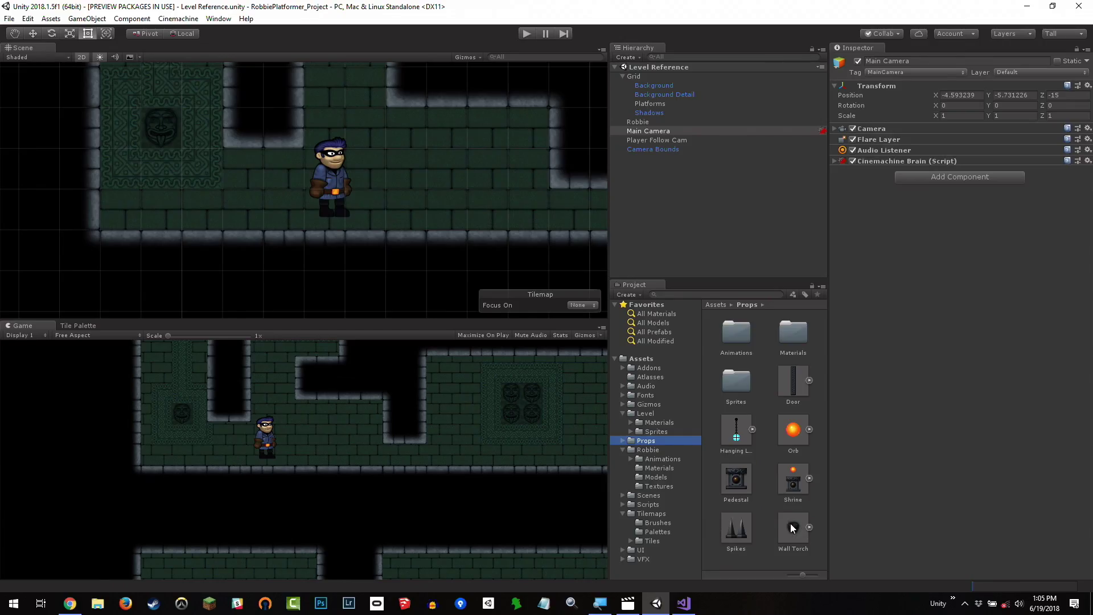
drag(794, 521, 425, 169)
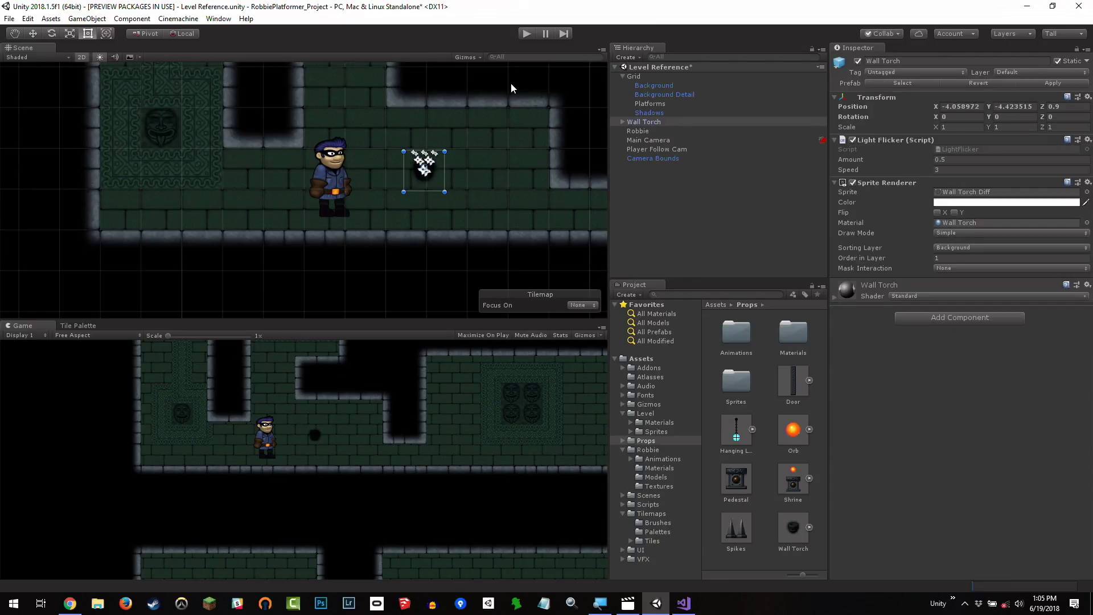
- Reduce the 3D icon size of the scene gizmos so they do not cover the torch
click(466, 57)
drag(555, 70, 544, 70)
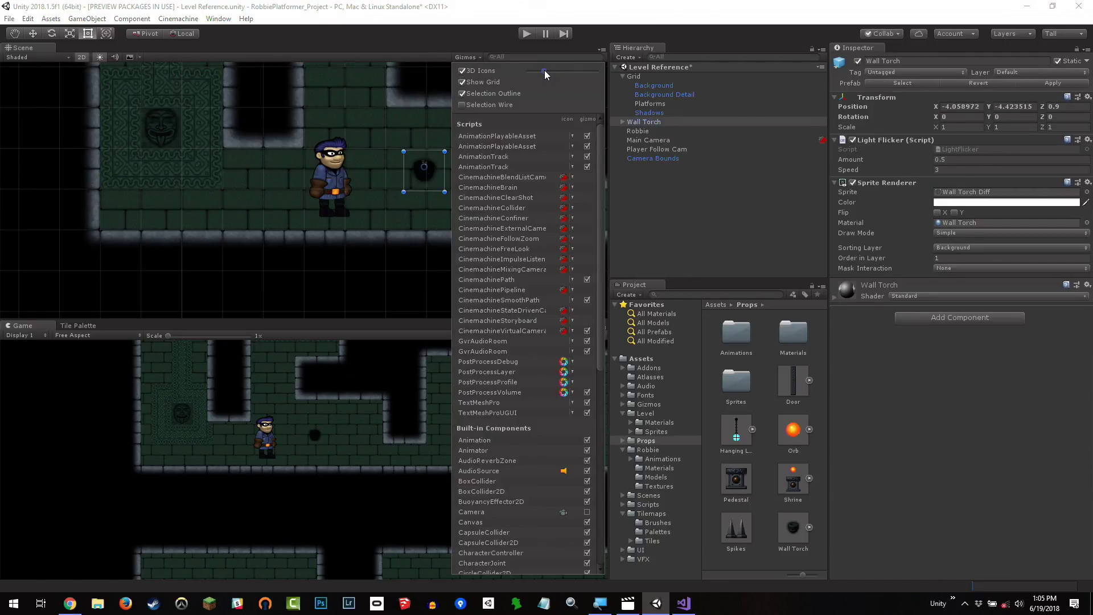
click(607, 33)
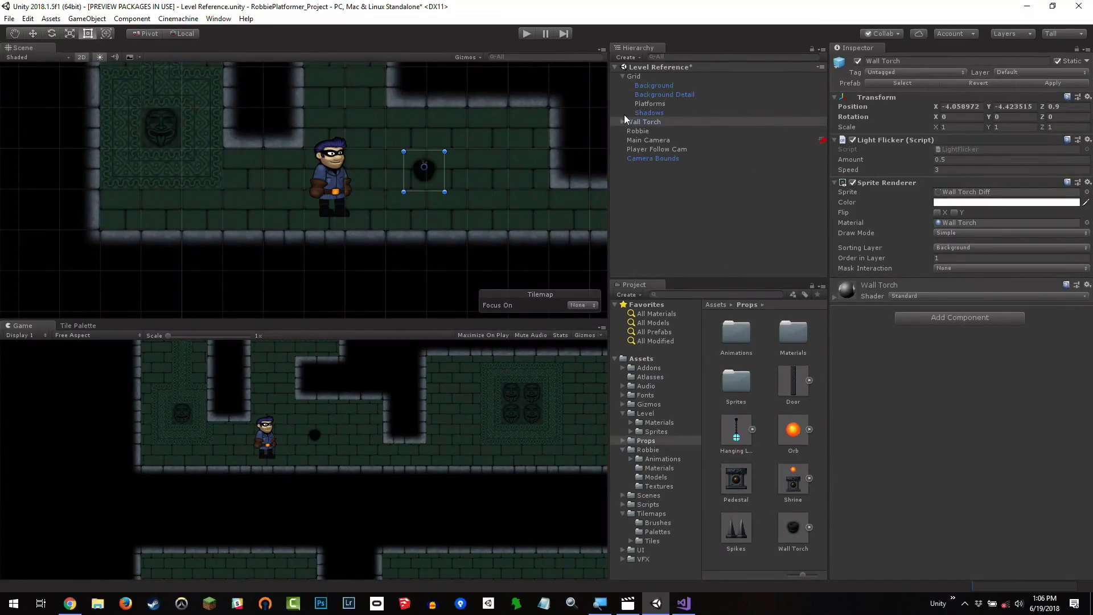
- Examine the main and Emission settings of the fire particle system inside the Wall Torch
click(623, 121)
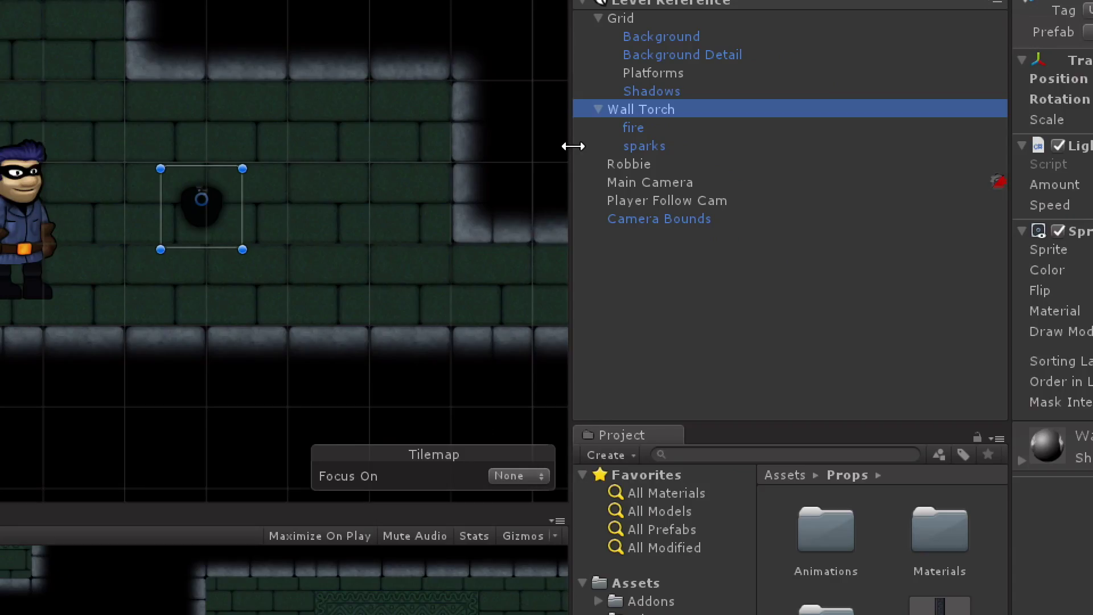
click(632, 124)
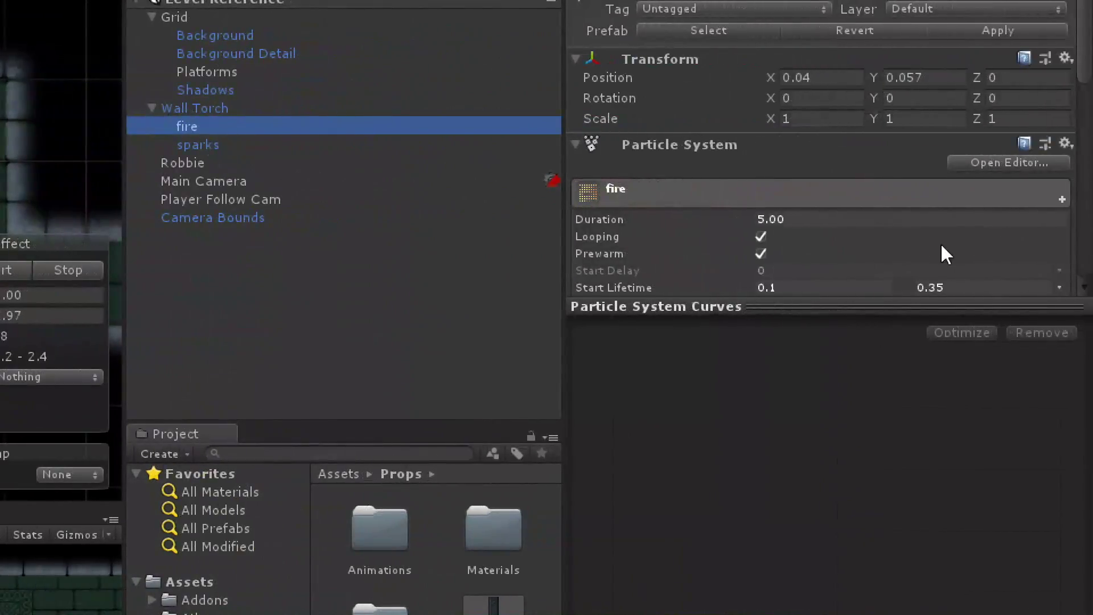
drag(894, 312, 930, 490)
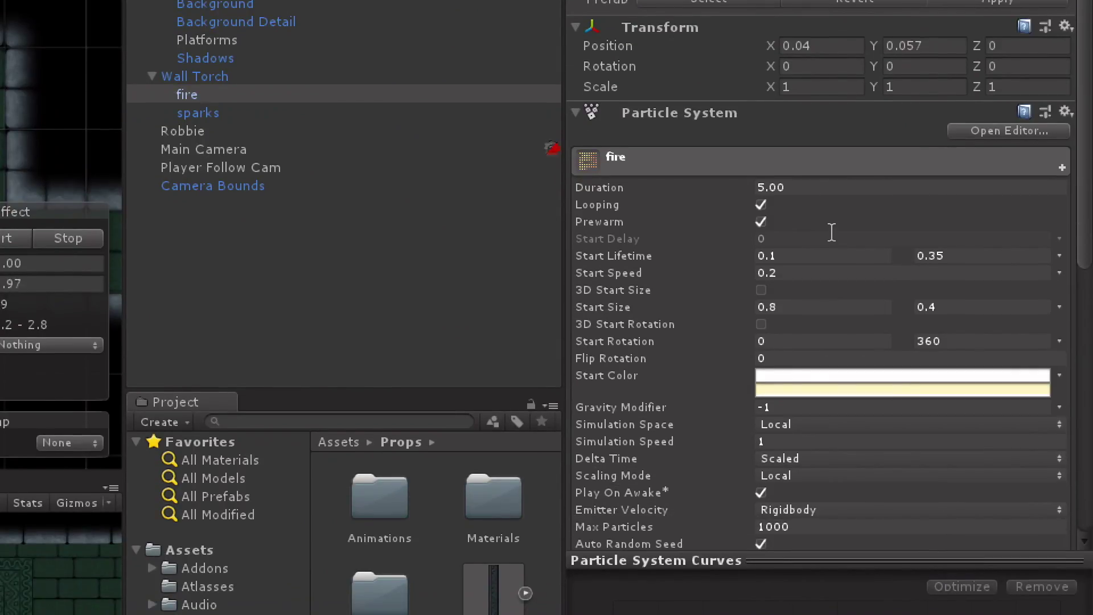
scroll(817, 279, down, 5)
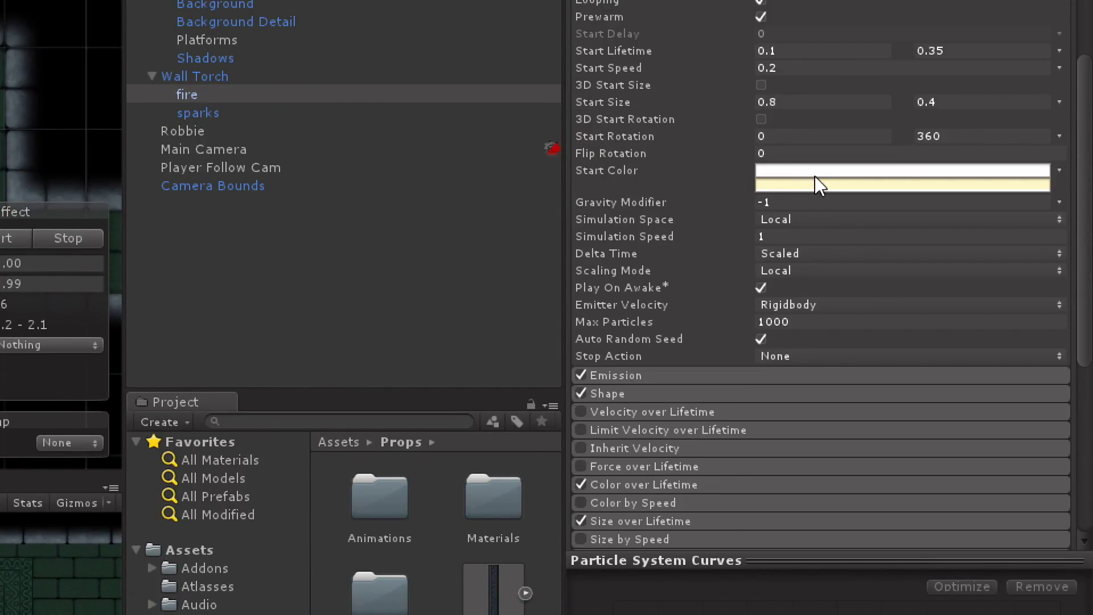
scroll(792, 205, up, 5)
scroll(821, 262, down, 8)
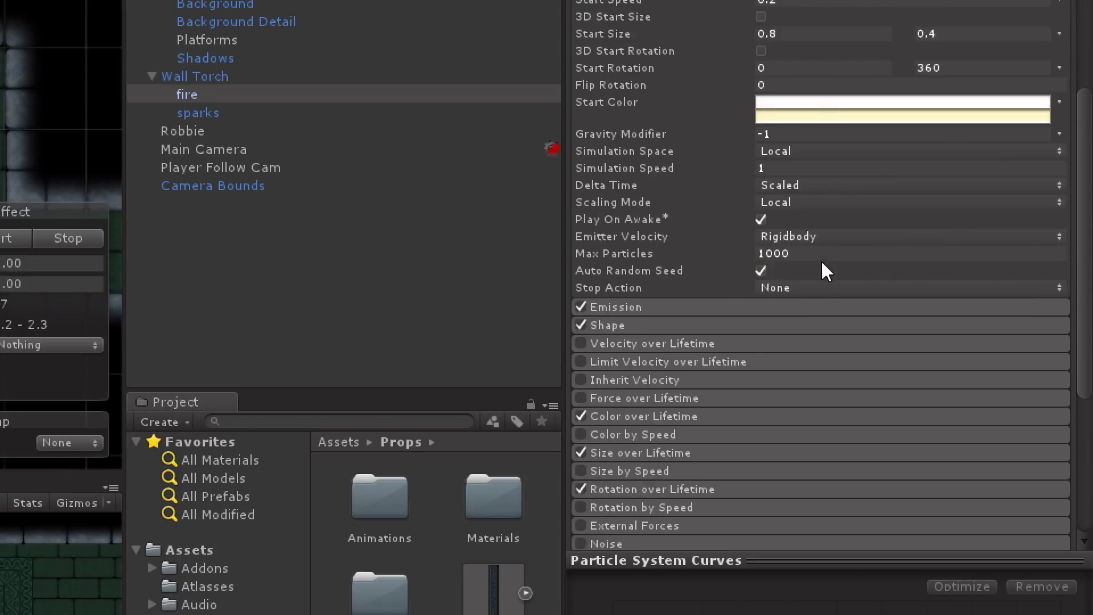
click(614, 239)
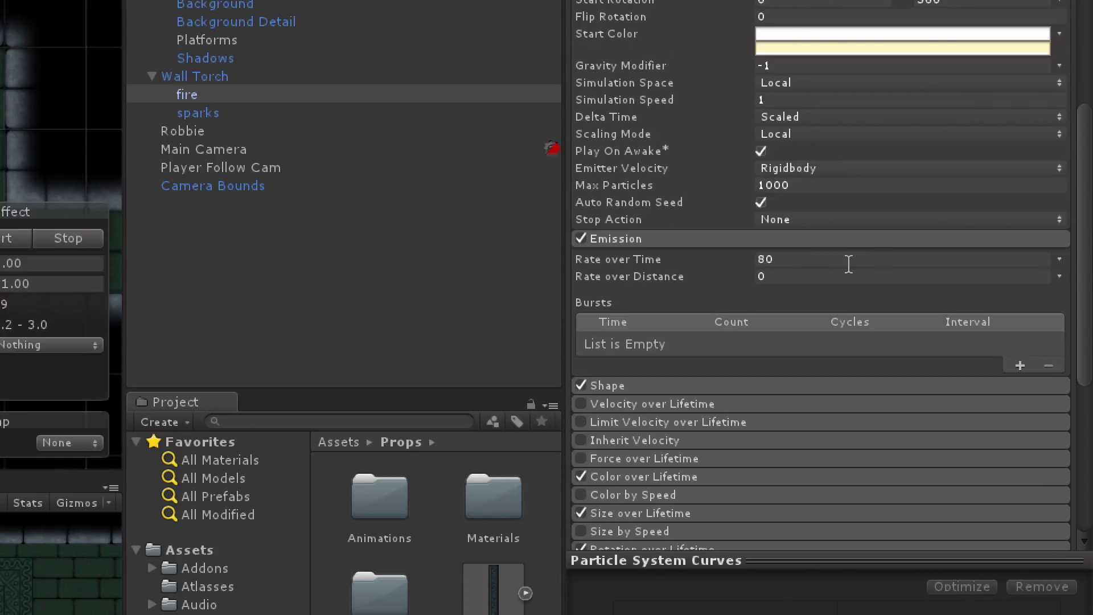
click(821, 239)
scroll(804, 286, down, 3)
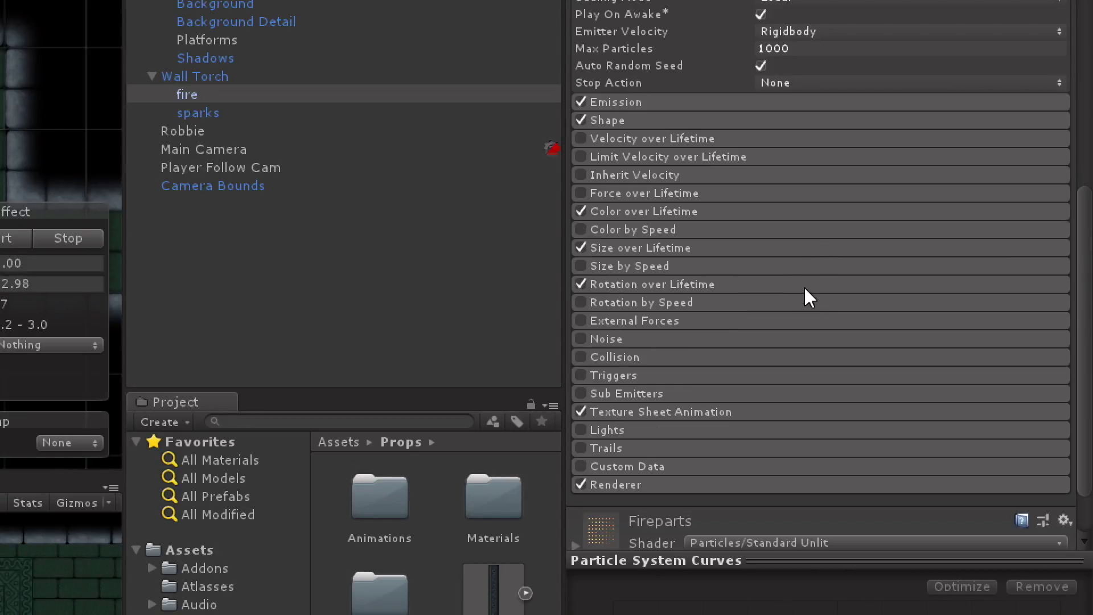
- Examine the fire's Rotation over Lifetime and Texture Sheet Animation modules and its Fireparts material, and select the sparks effect
click(624, 281)
click(624, 282)
click(655, 410)
scroll(740, 387, down, 5)
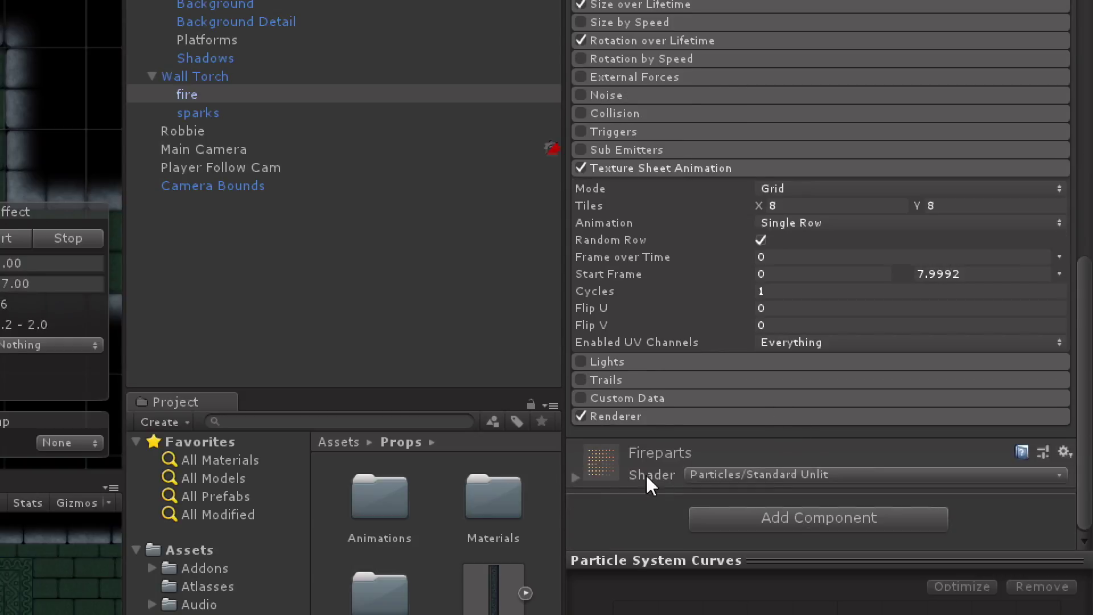
click(575, 477)
scroll(717, 427, down, 8)
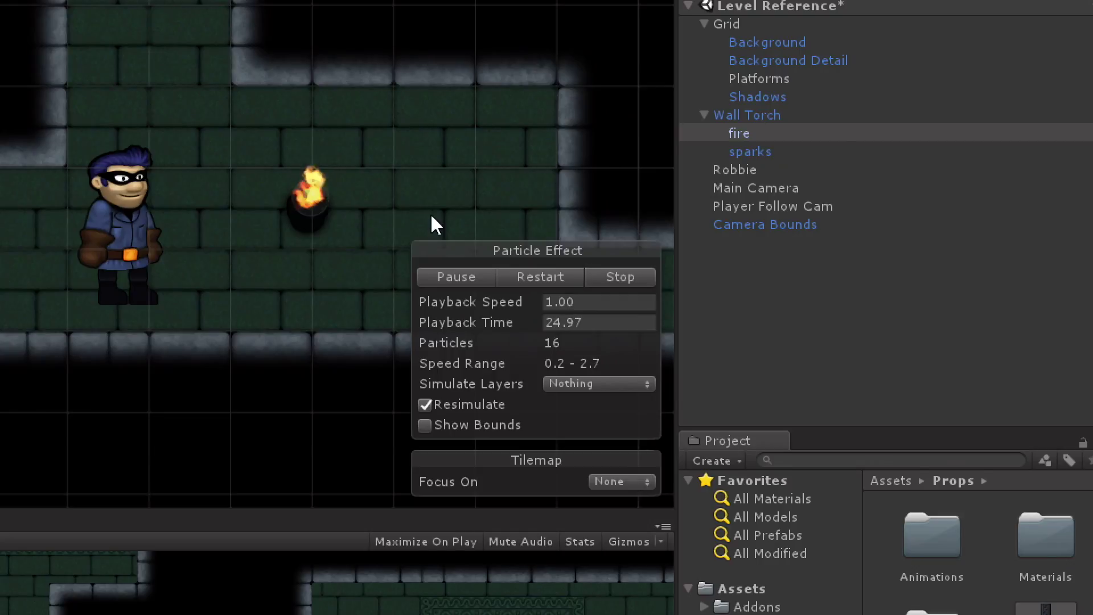
click(740, 155)
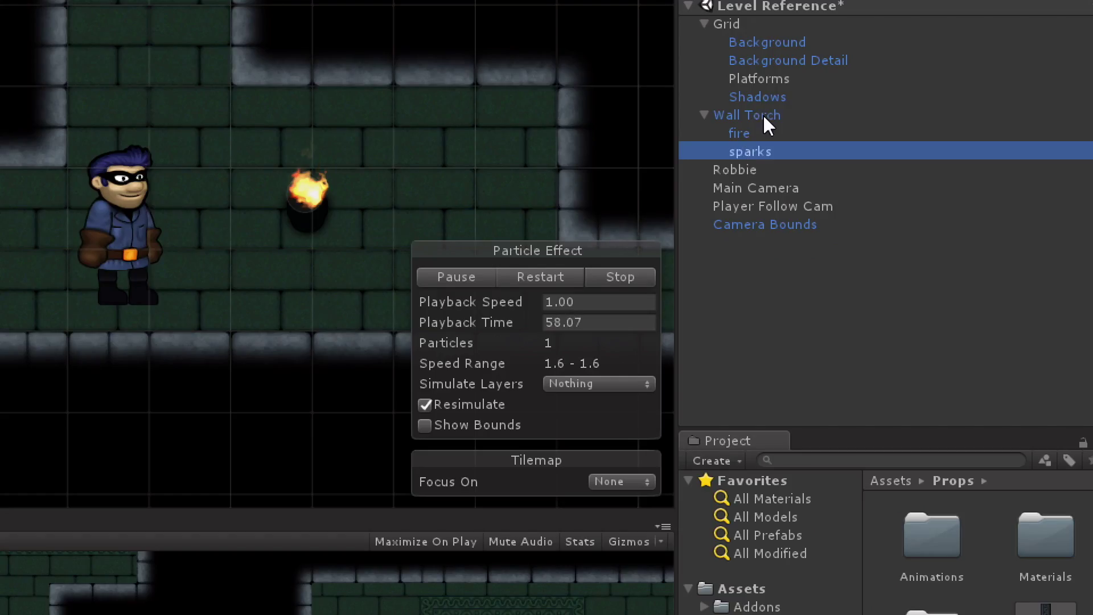
- Add a Point Light as a child of the Wall Torch
click(763, 117)
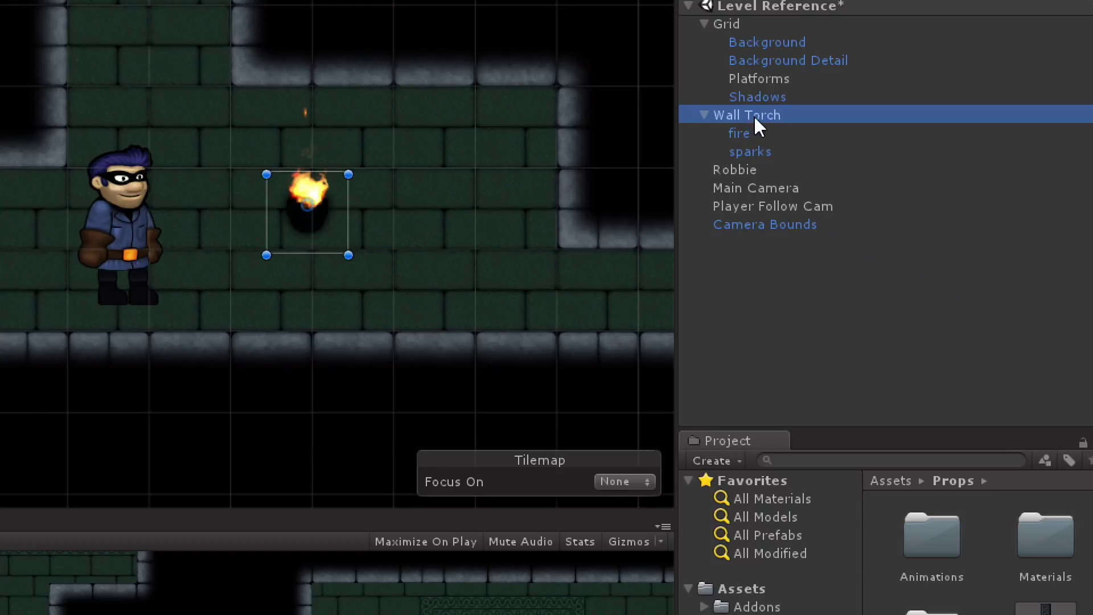
right_click(743, 113)
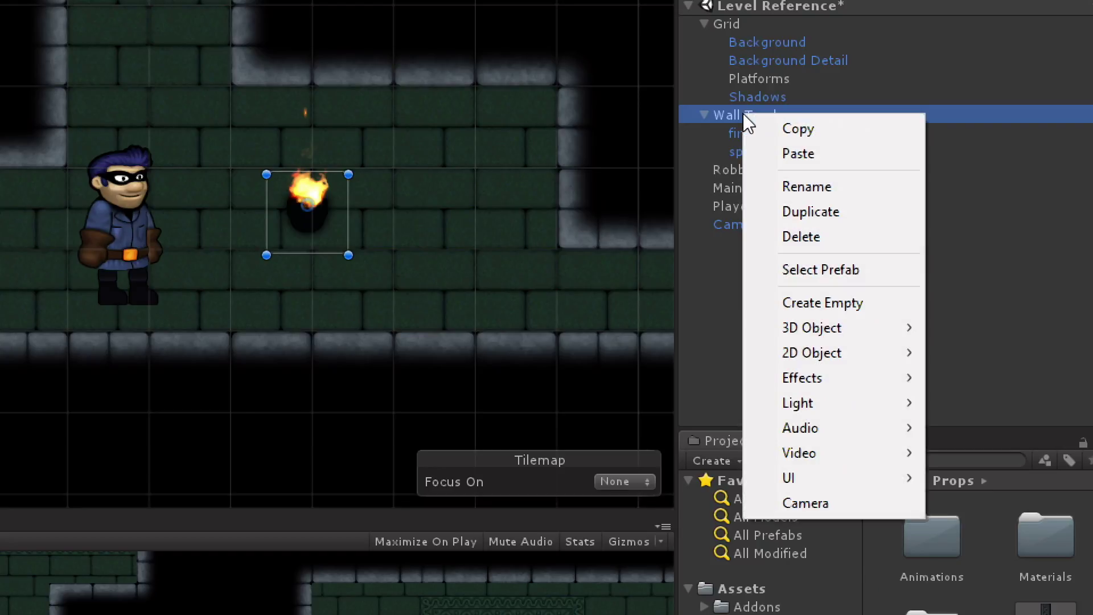
mouse_move(815, 405)
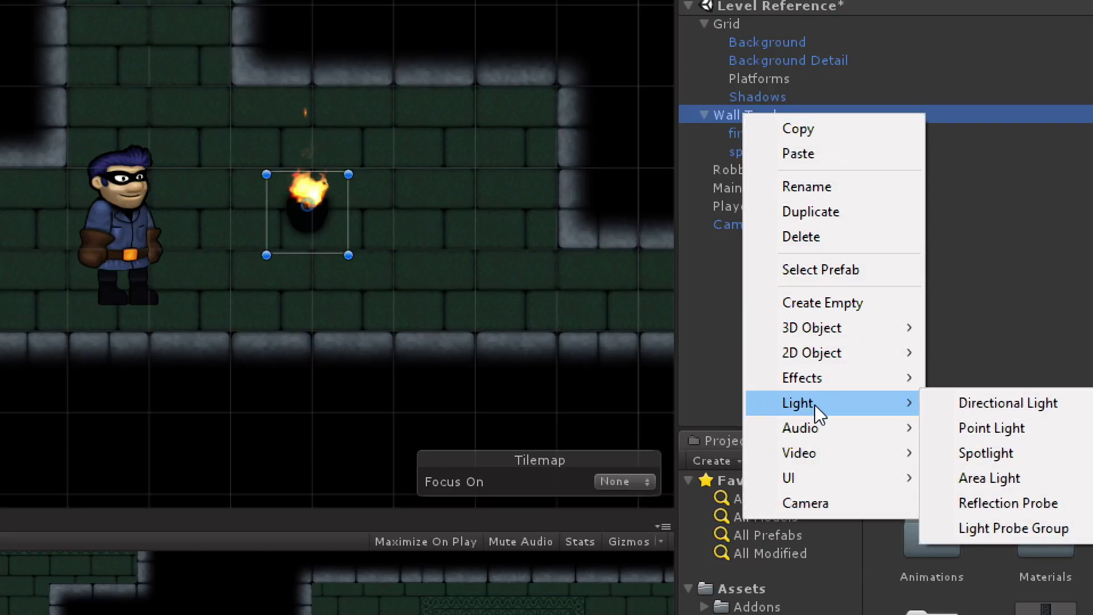
click(1030, 429)
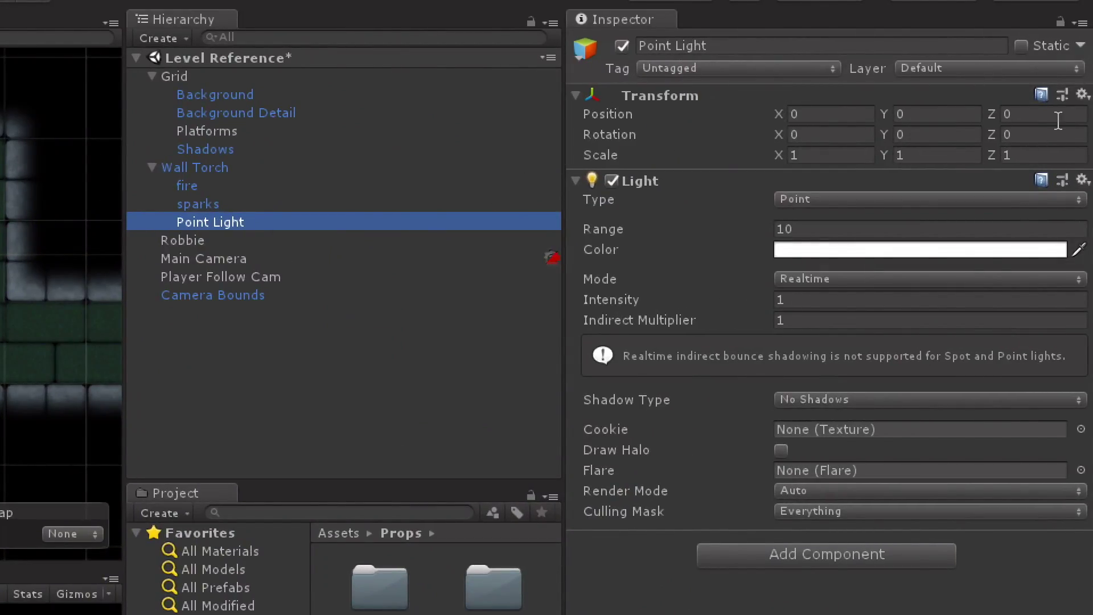
- Set the Point Light's Z position to -0.8 and its range to 20
click(1055, 119)
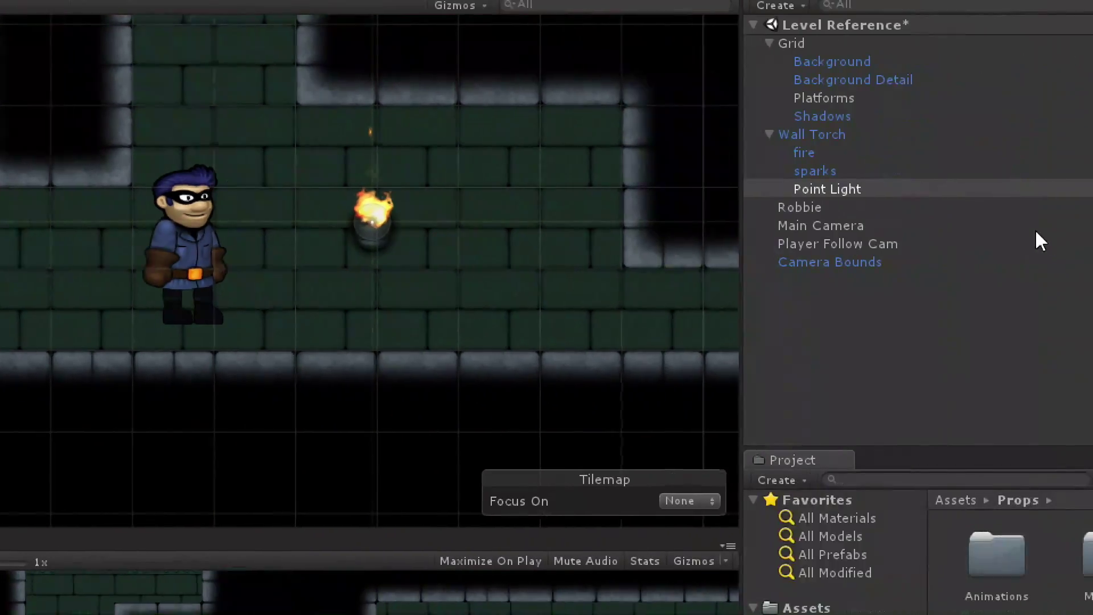
click(1092, 194)
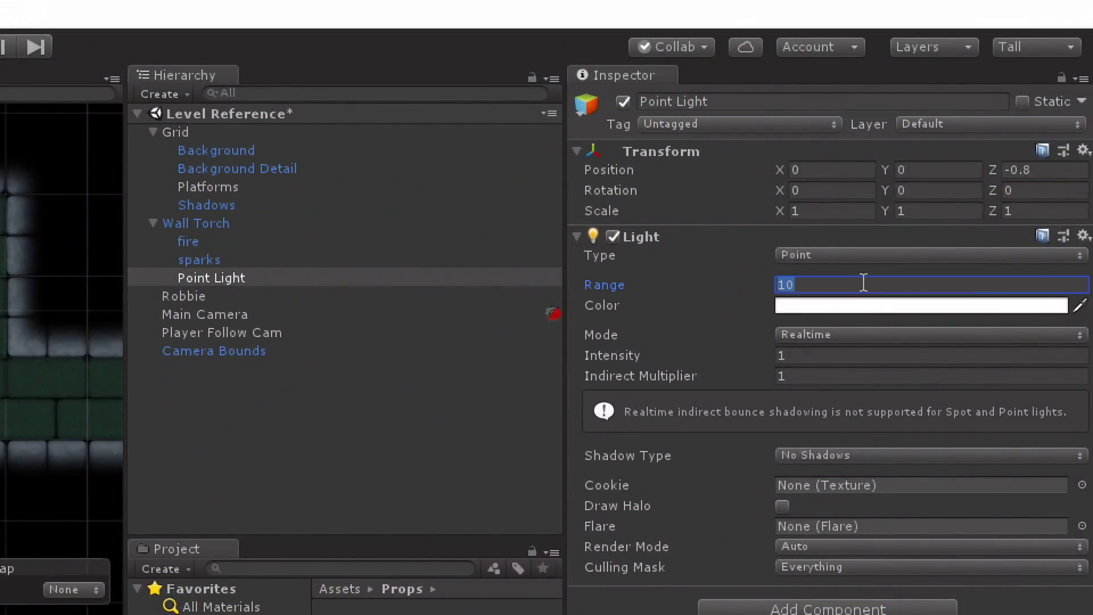
text(20)
- Set the Point Light's color to the saved orange swatch (RGB 255, 182, 26)
click(839, 307)
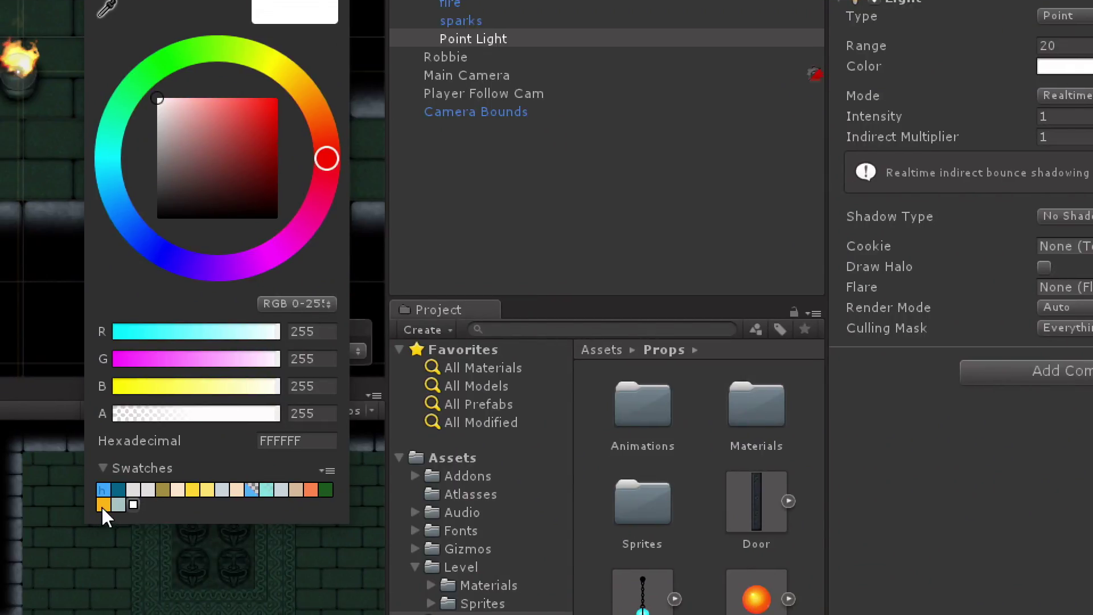
click(103, 505)
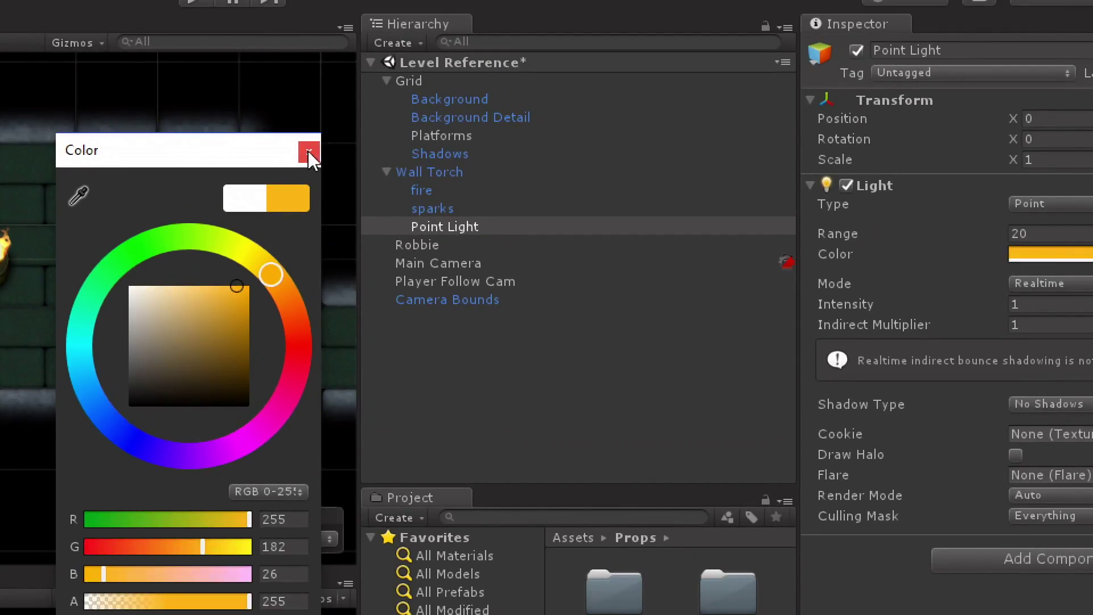
click(309, 151)
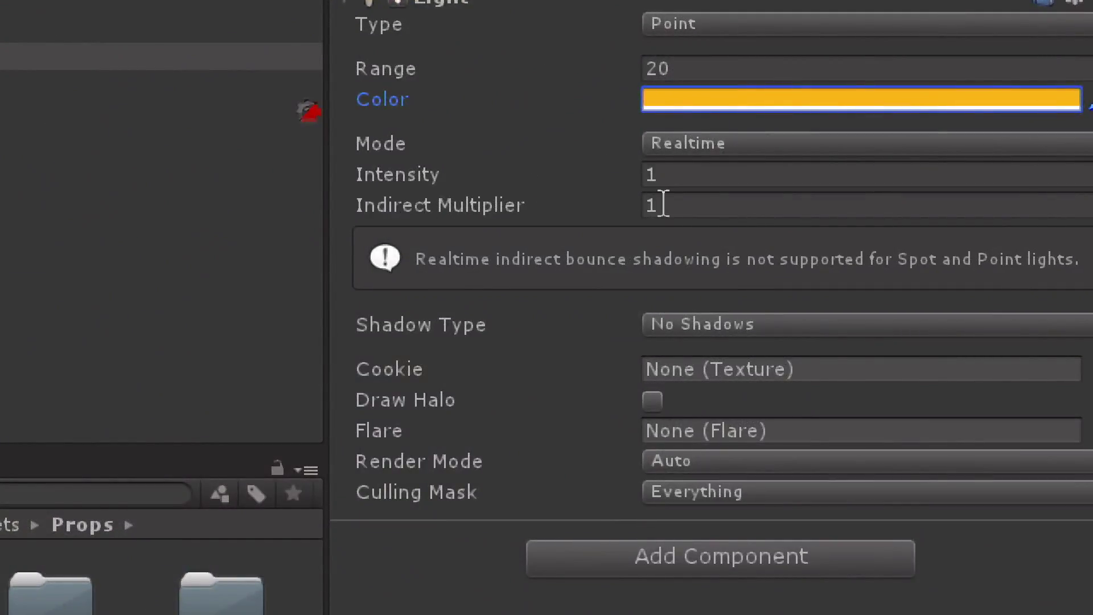
- Set the Point Light's Indirect Multiplier to 0
click(690, 200)
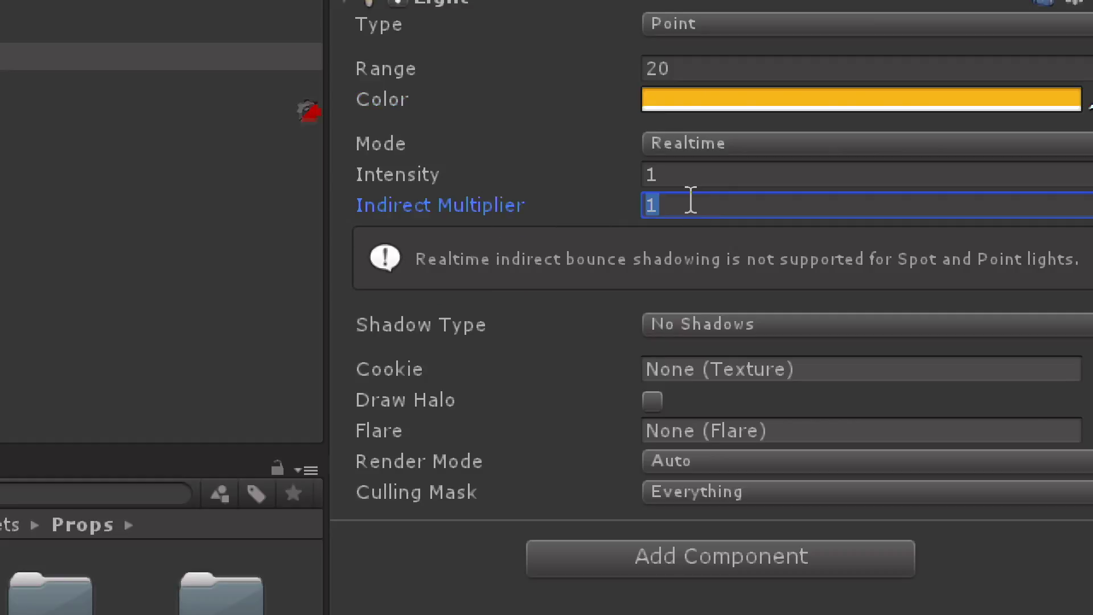
text(0)
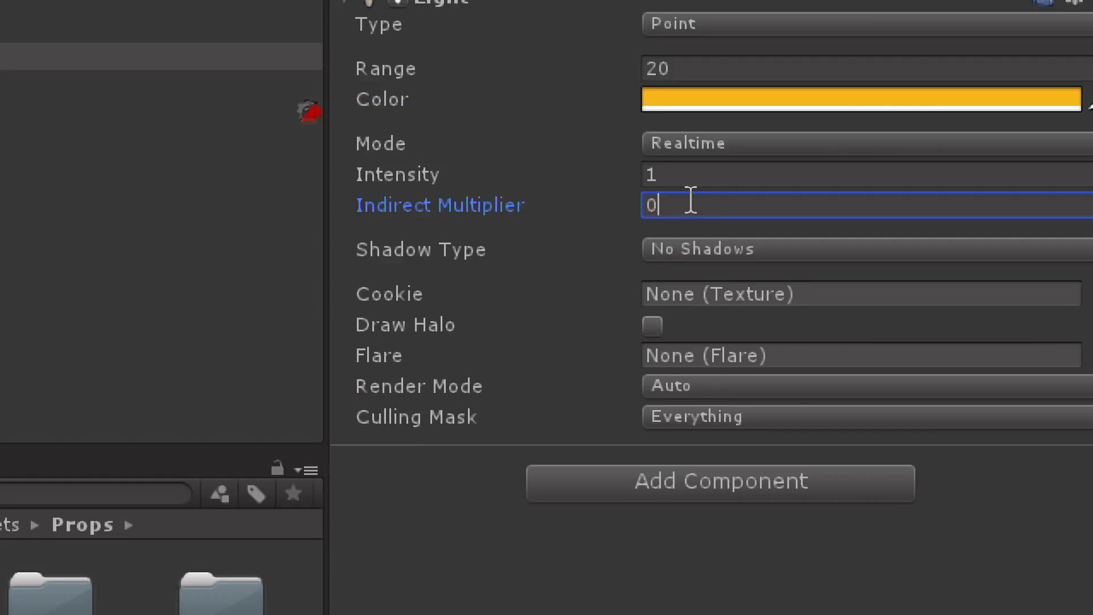
text(1)
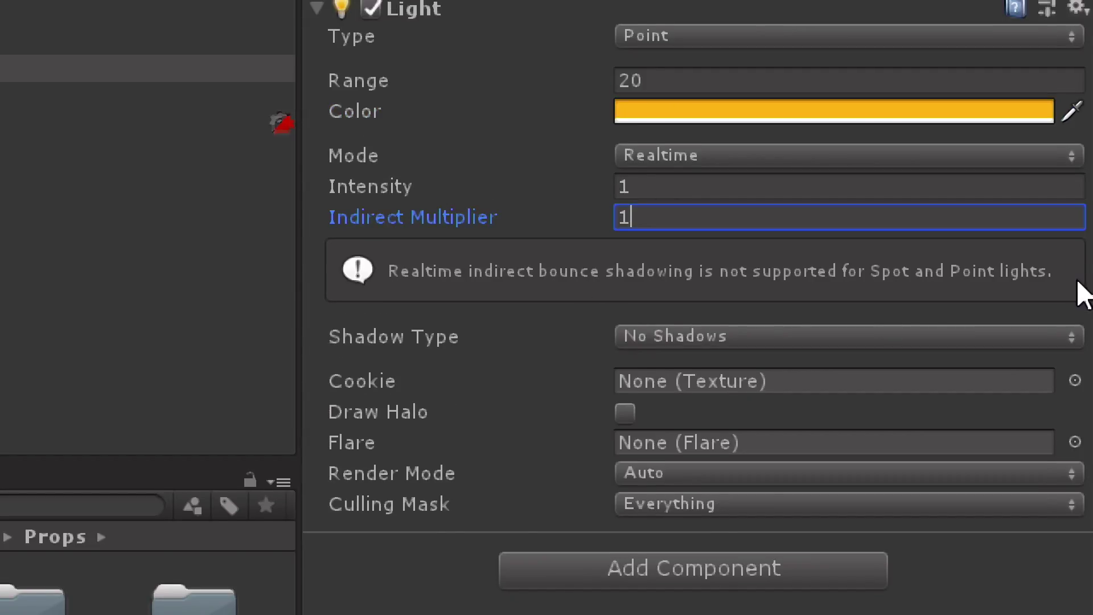
key(BackSpace)
text(0)
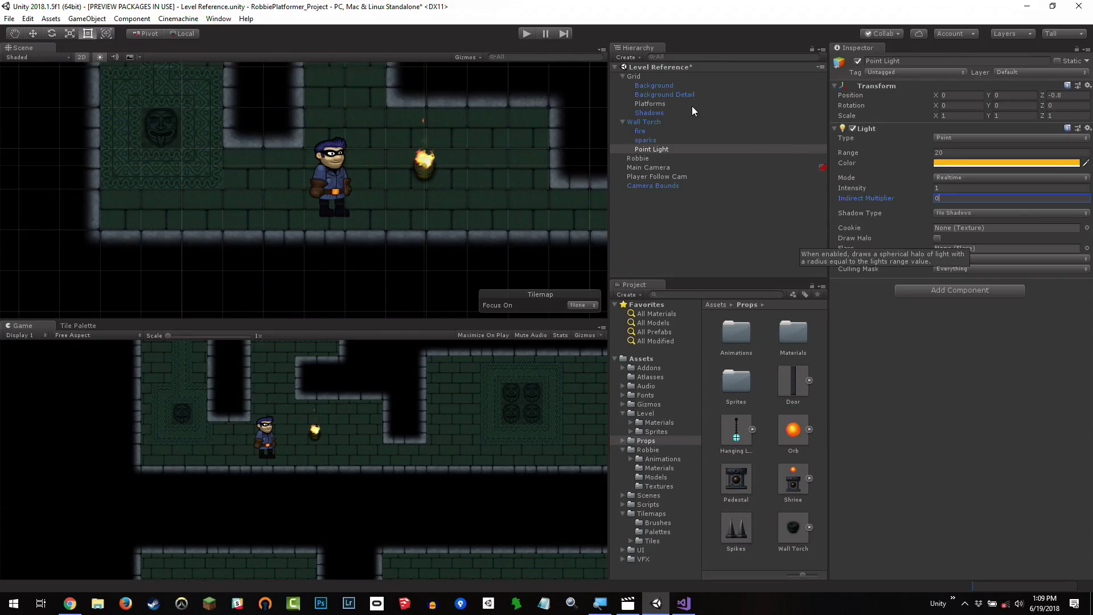
- Move the Wall Torch closer to Robbie, to about X -4.42, Y -4.59
click(655, 123)
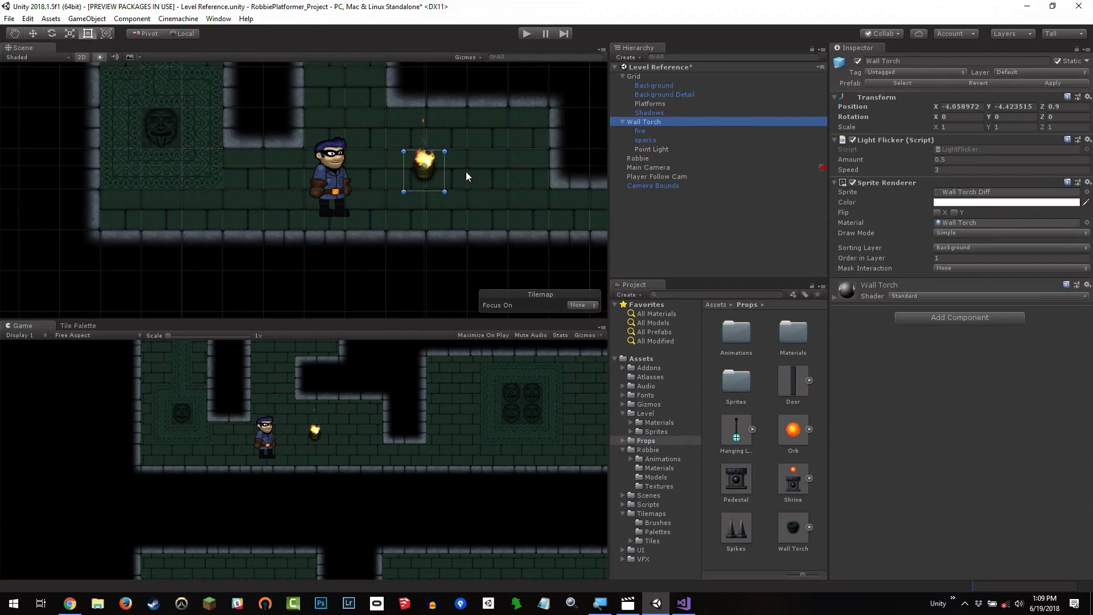
mouse_move(429, 173)
mouse_down()
mouse_move(449, 179)
mouse_move(412, 182)
mouse_up()
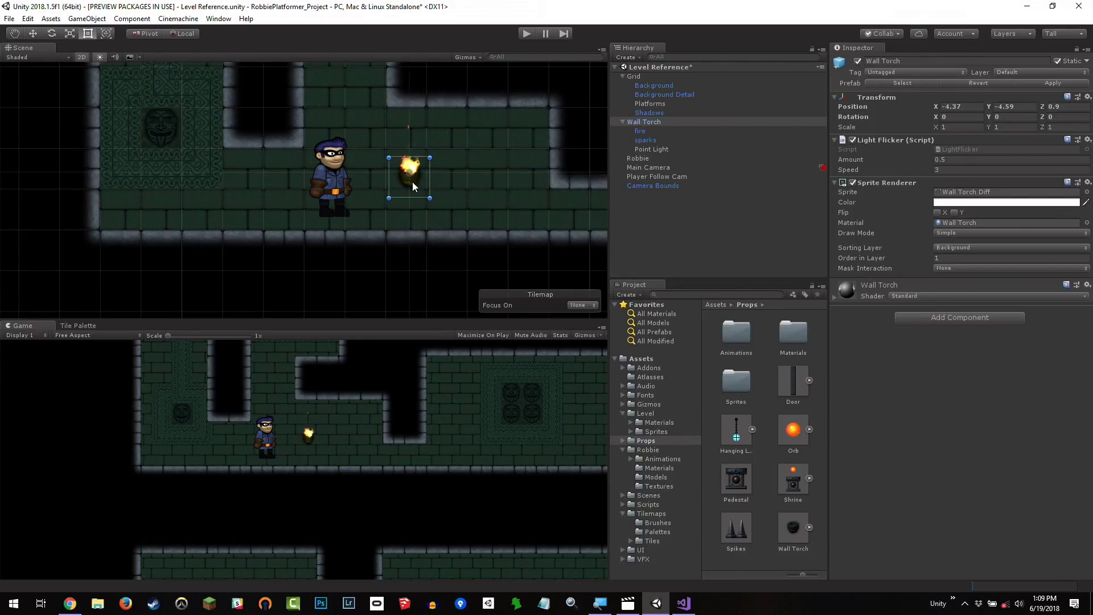
key(q)
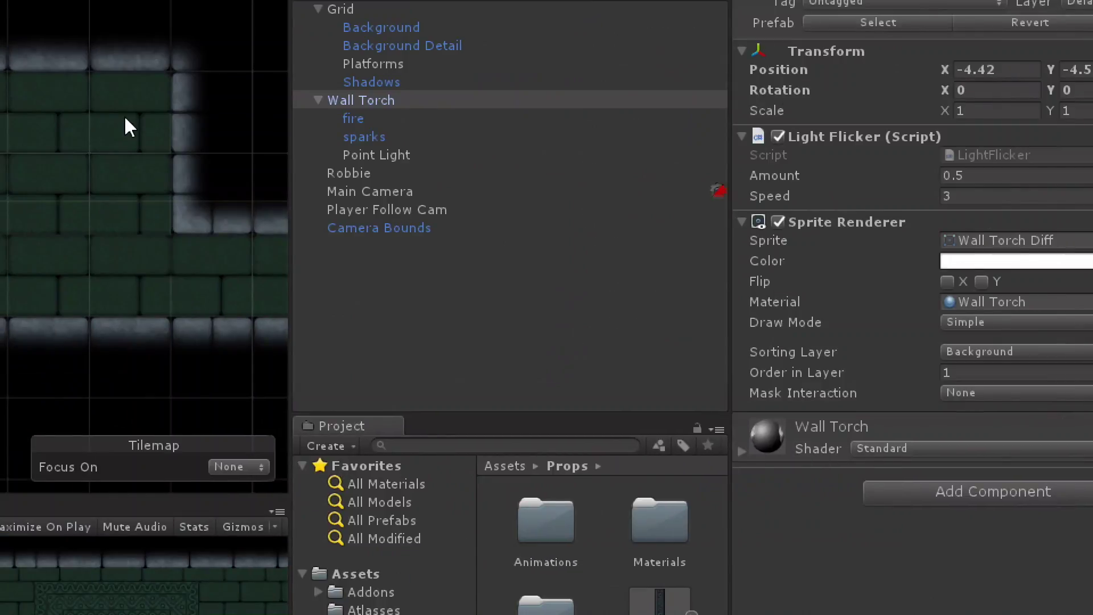
- Examine Robbie's Sprite Renderer material, and expand the Wall Torch's material to review its Standard shader maps
click(317, 173)
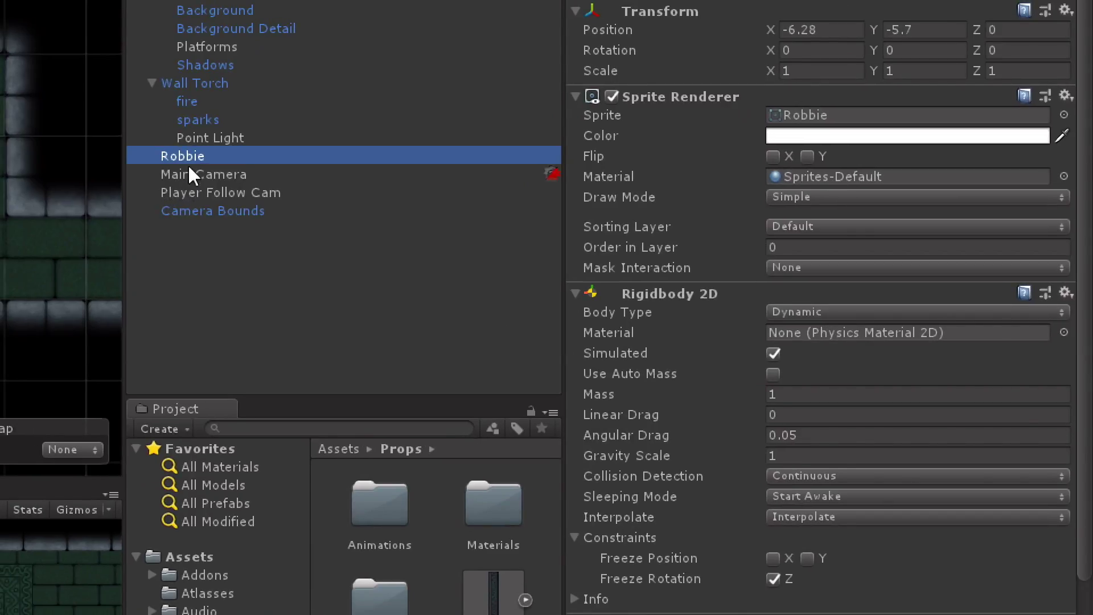
click(206, 83)
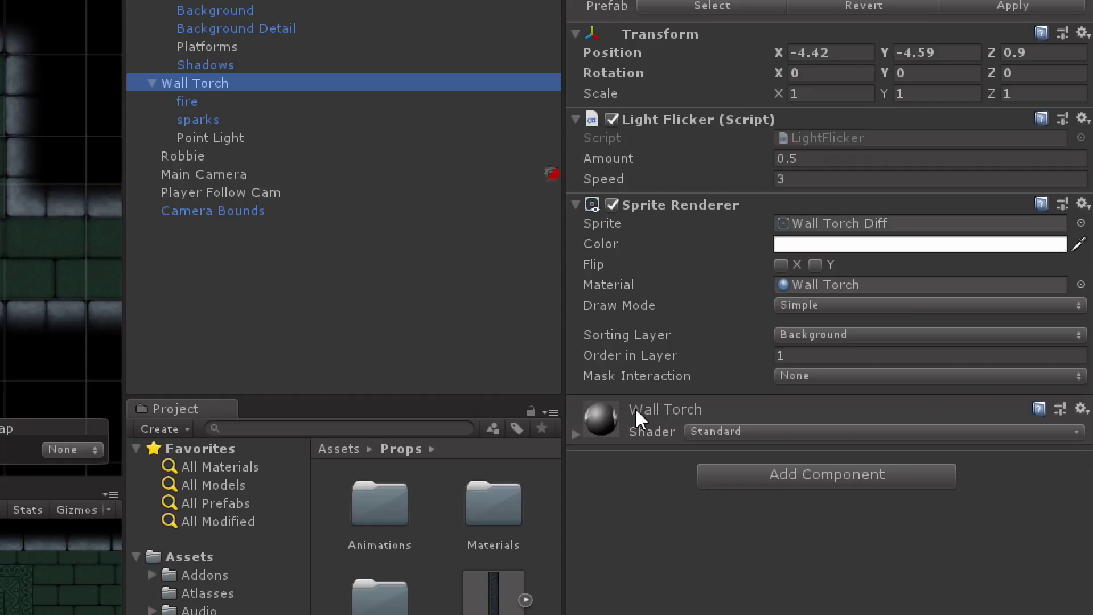
click(574, 434)
scroll(769, 436, down, 2)
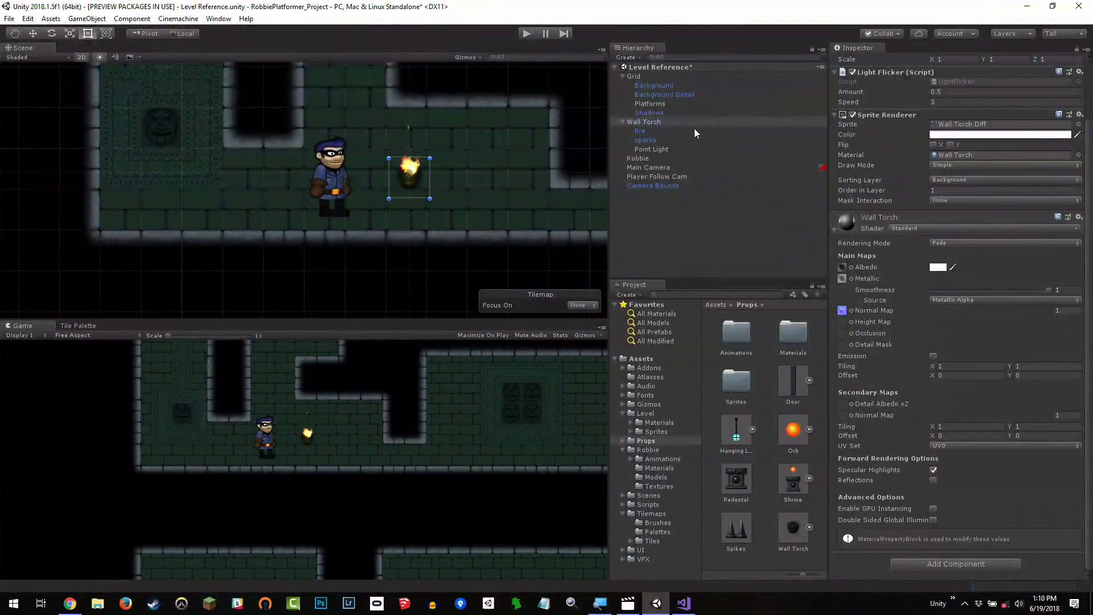
- Apply the Wall Torch's changes to its prefab
scroll(1020, 163, up, 3)
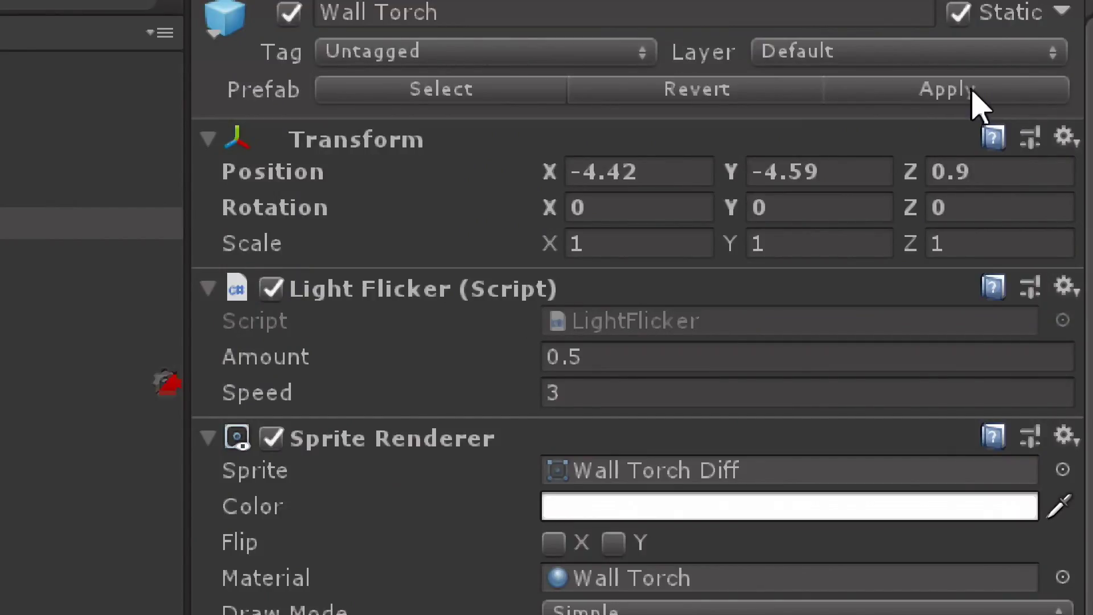
click(971, 92)
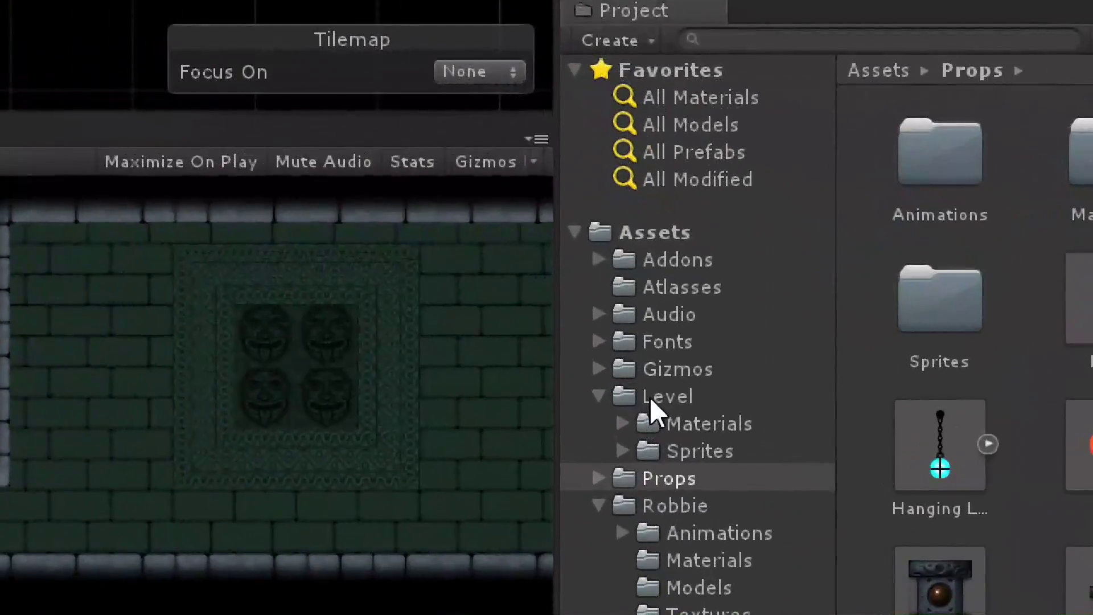
- Browse the Level folder's Materials and Sprites, and examine the Platforms material's shader maps
click(640, 414)
click(689, 425)
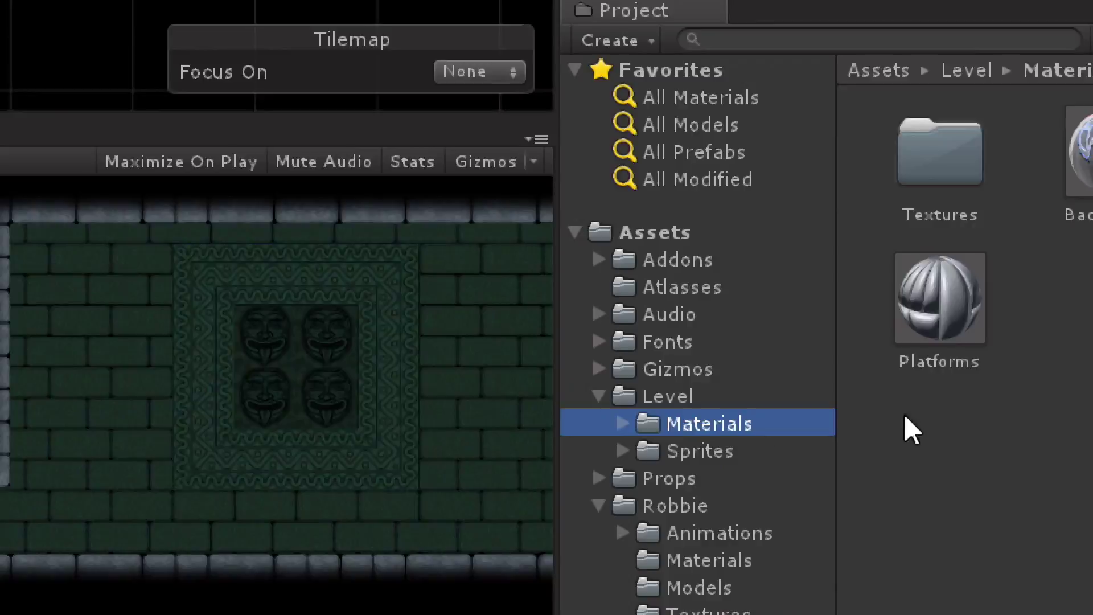
click(311, 494)
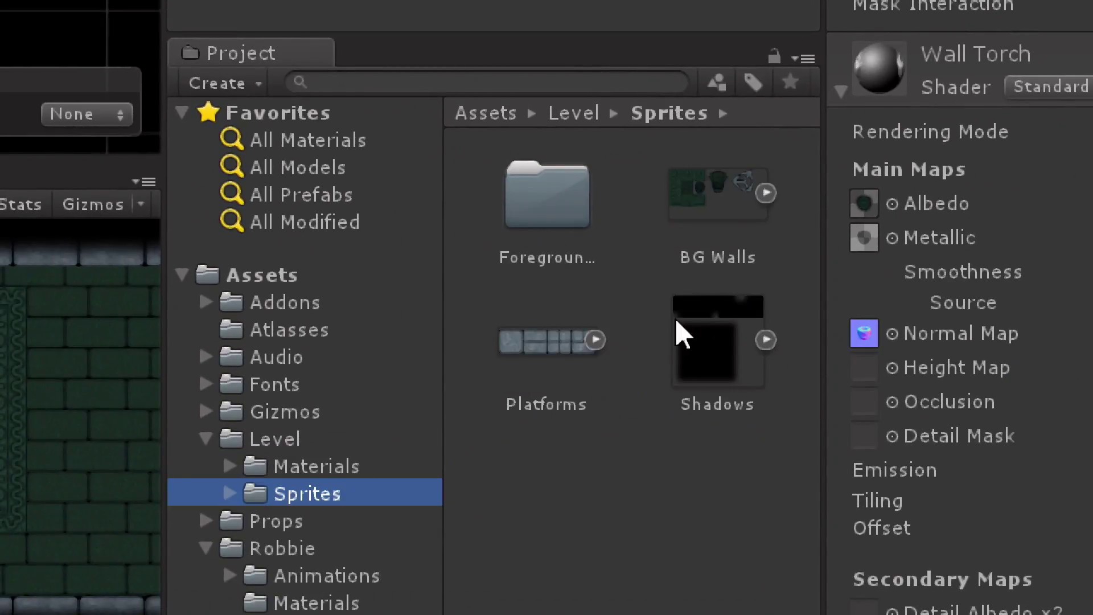
click(316, 466)
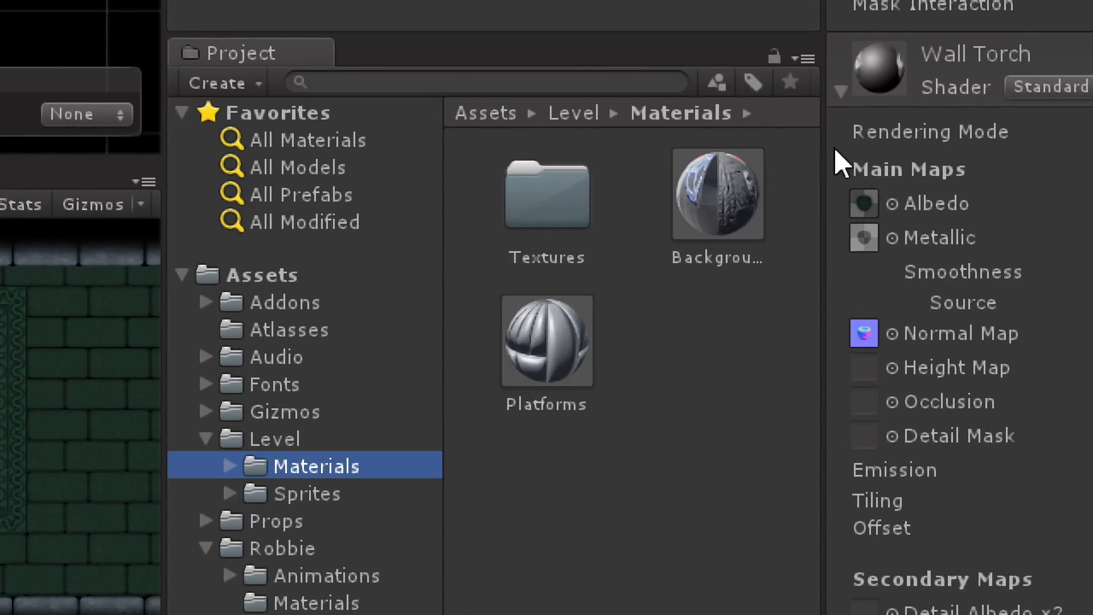
click(550, 350)
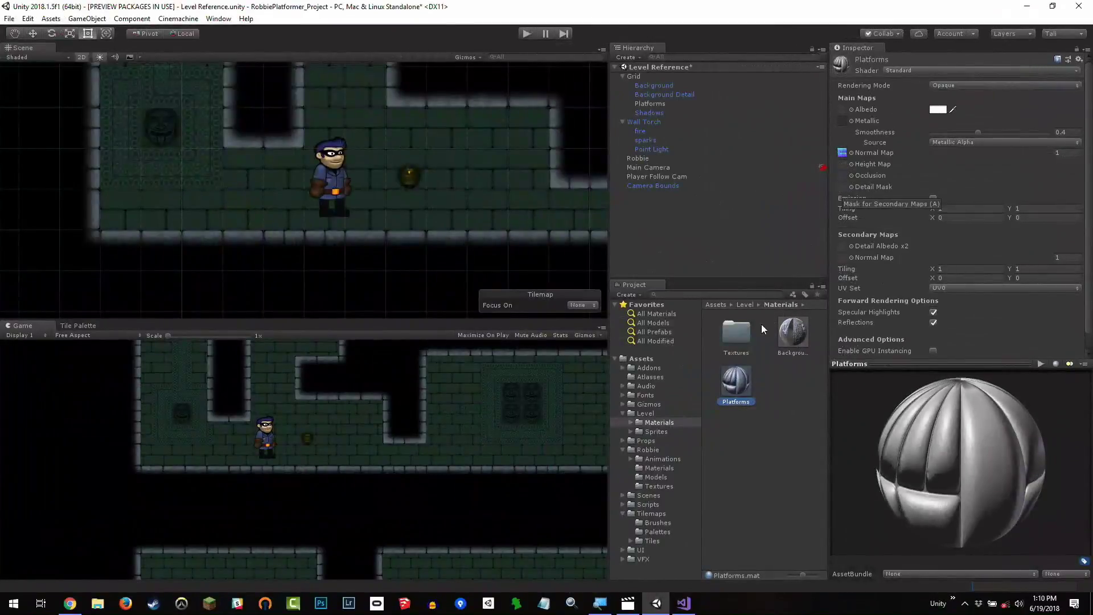
- Compare the Platforms sprite sheet with the Platforms Norm normal map texture in enlarged previews
click(631, 423)
click(655, 432)
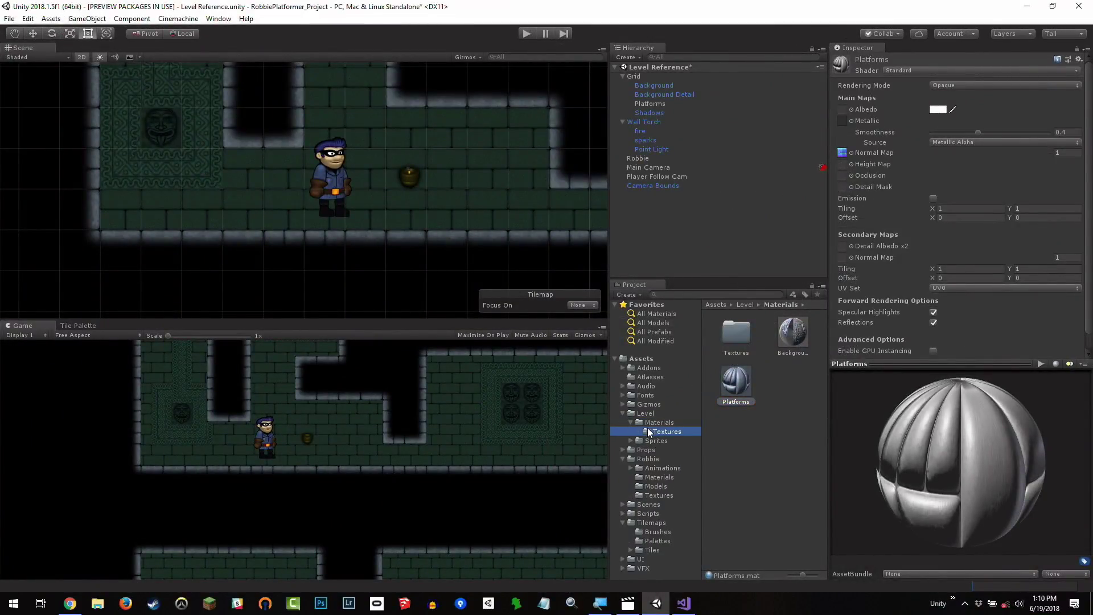
click(656, 441)
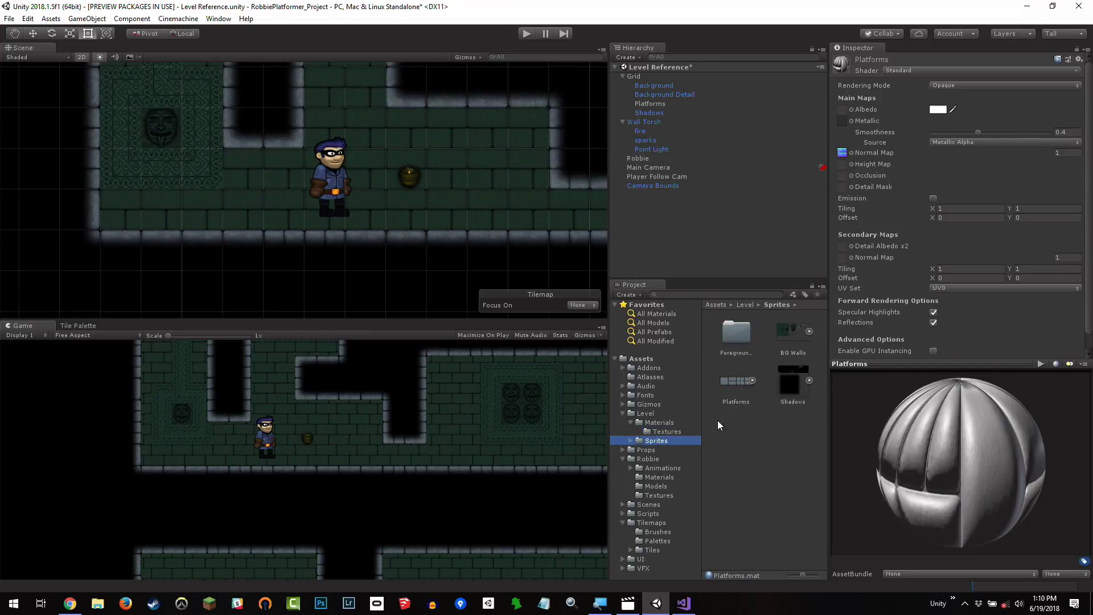
click(733, 387)
drag(927, 363, 927, 258)
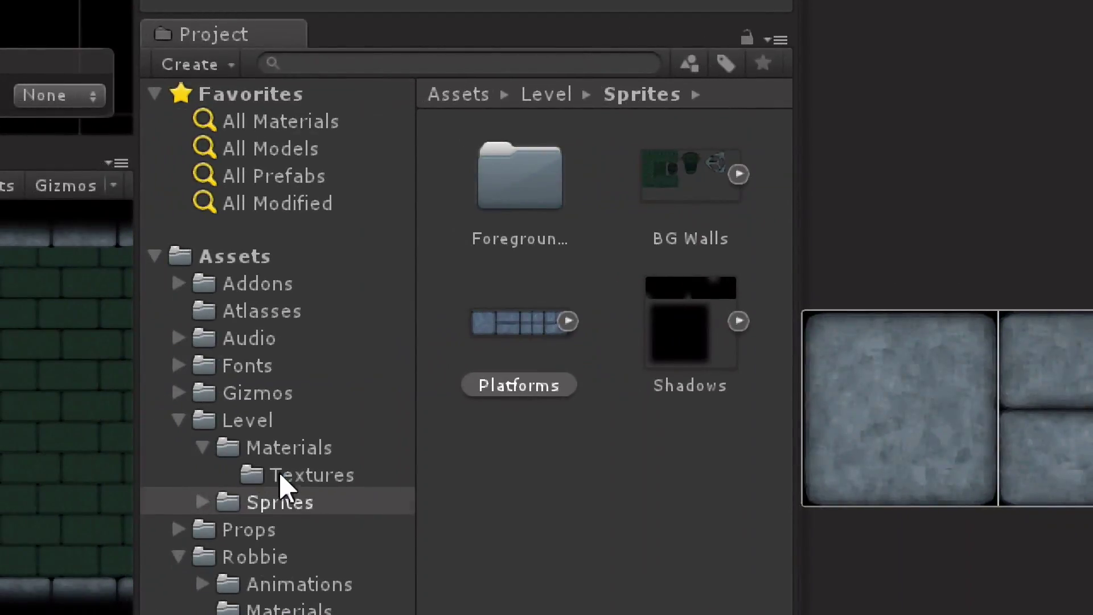
click(281, 476)
click(718, 322)
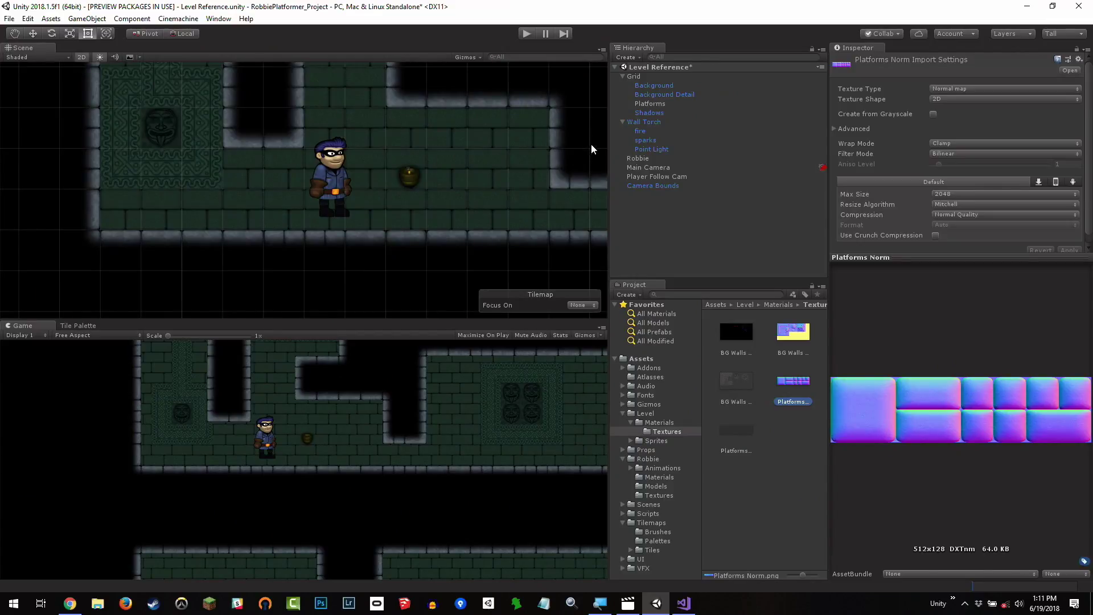
- Assign the Platforms material from Level/Materials to the Platforms tilemap
click(650, 104)
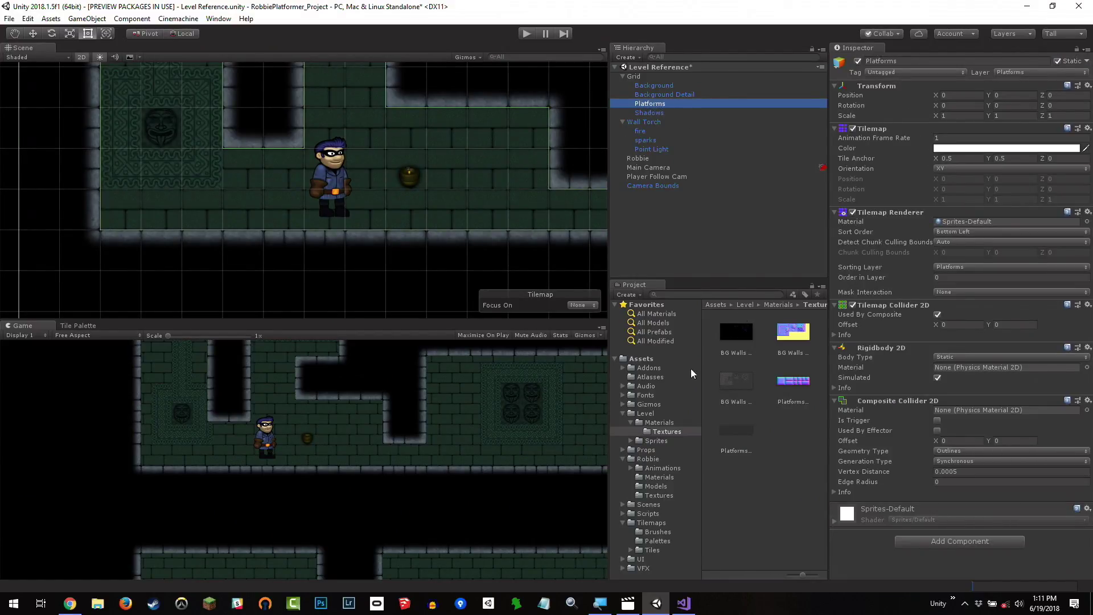
click(660, 424)
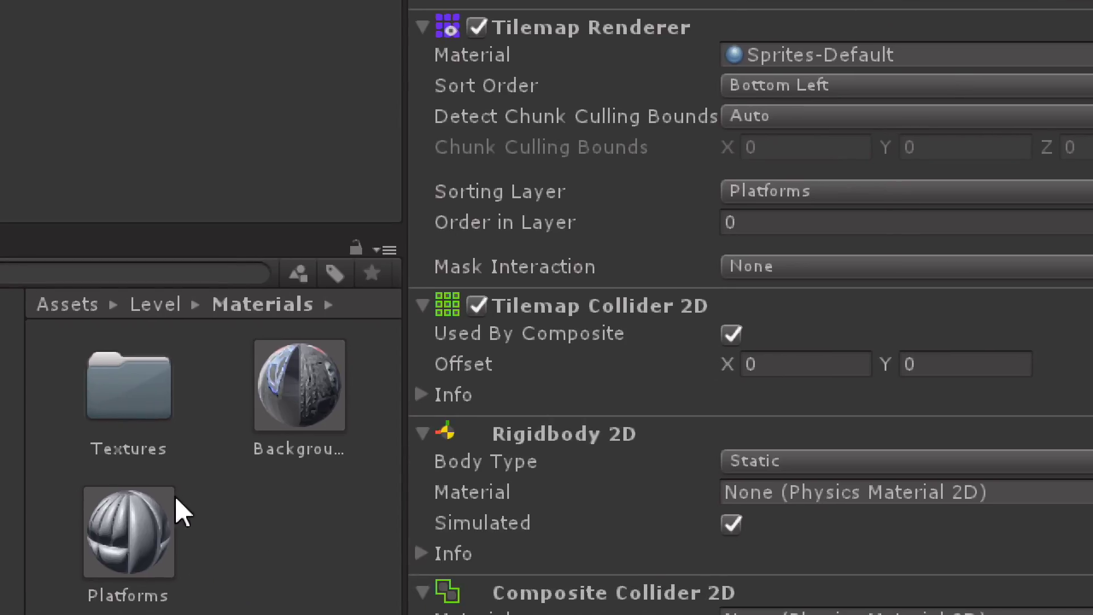
drag(74, 592, 901, 102)
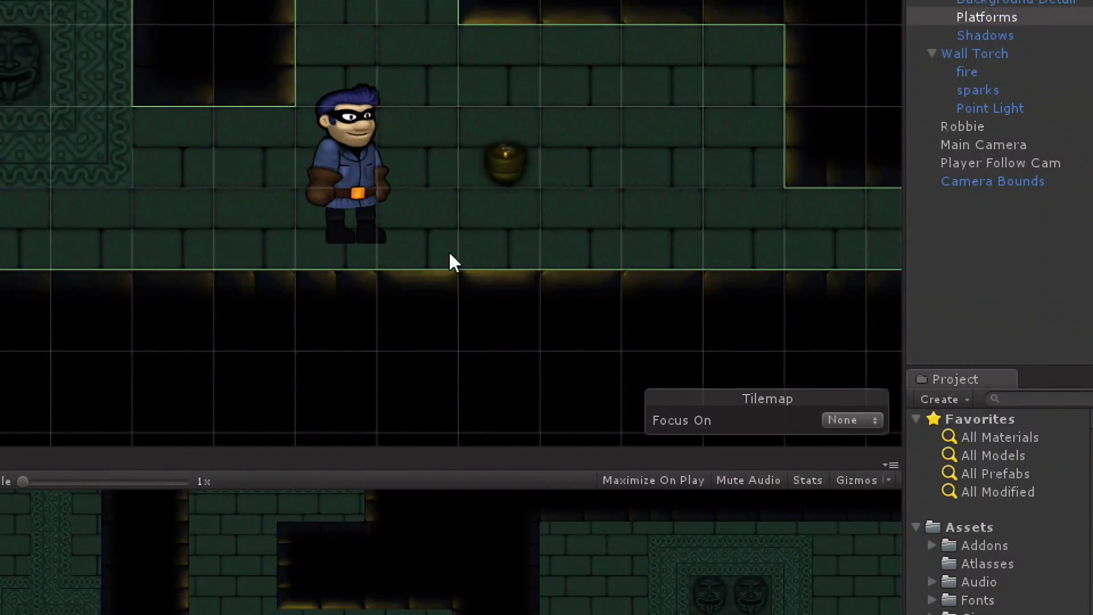
- Move the Wall Torch around the corridor to check how its light falls on the platform edges
click(497, 173)
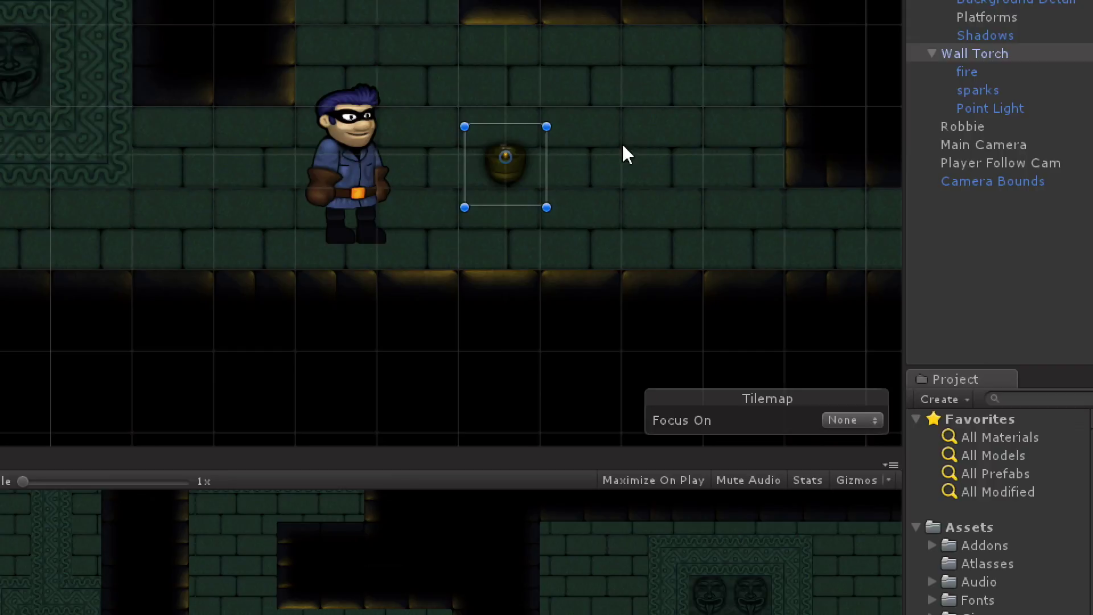
drag(512, 171, 668, 245)
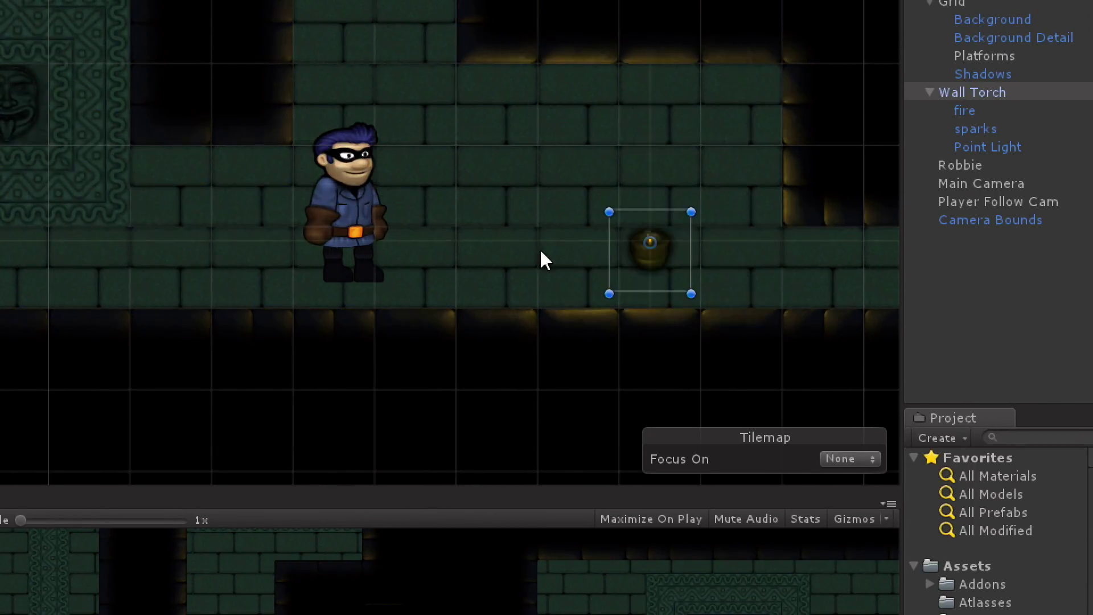
drag(543, 259, 638, 202)
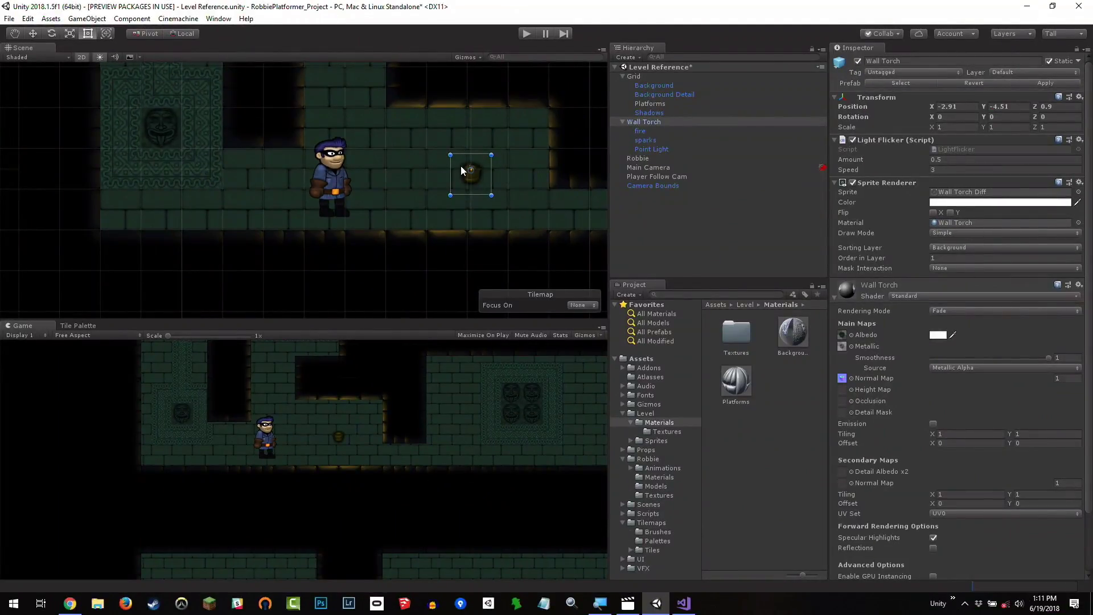
drag(472, 179, 424, 188)
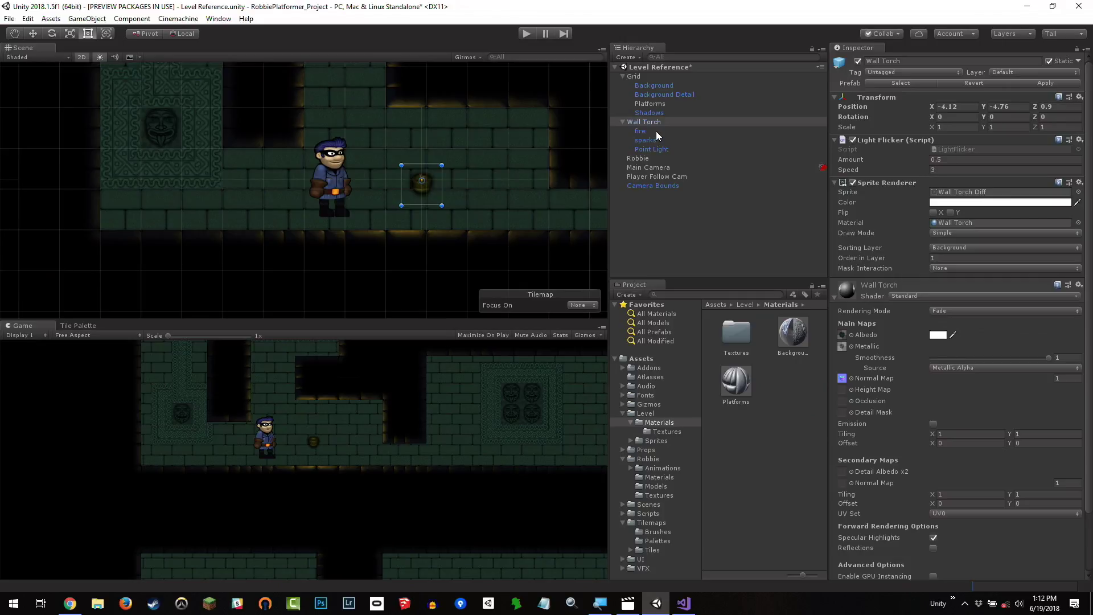
- Disable the Shadows tilemap and move the Wall Torch to about X -3.22, Y -4.07 to check the platform lighting
click(648, 114)
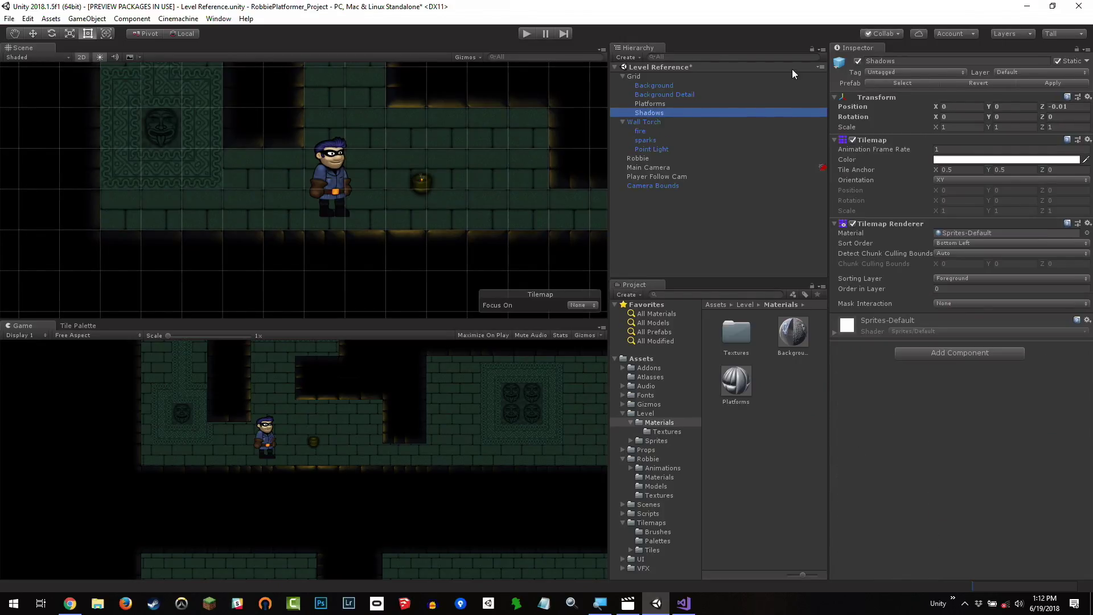
click(858, 61)
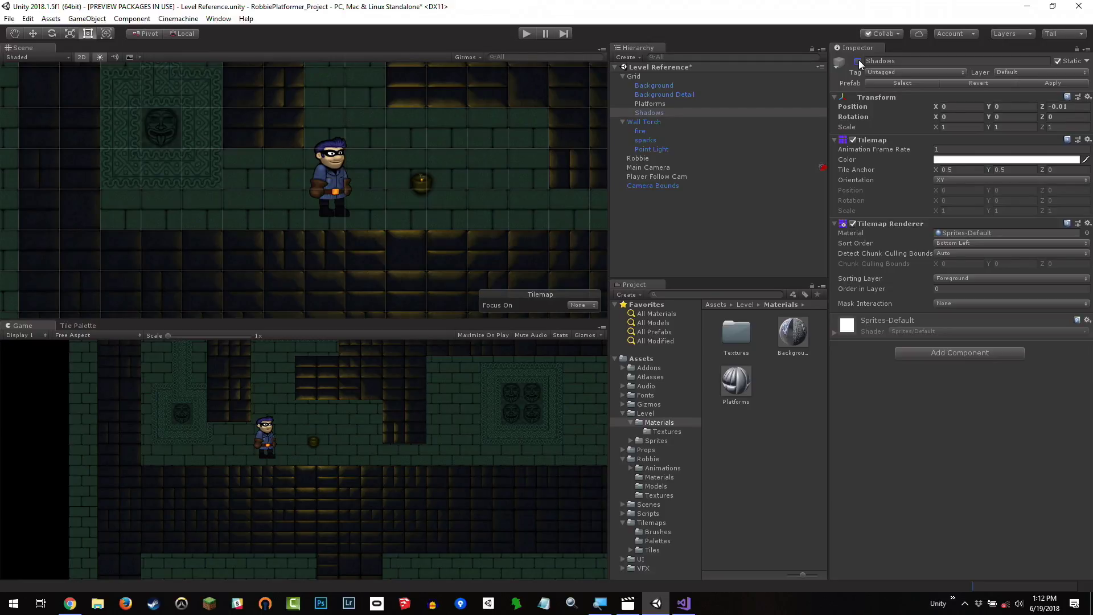
click(643, 122)
drag(438, 187, 460, 154)
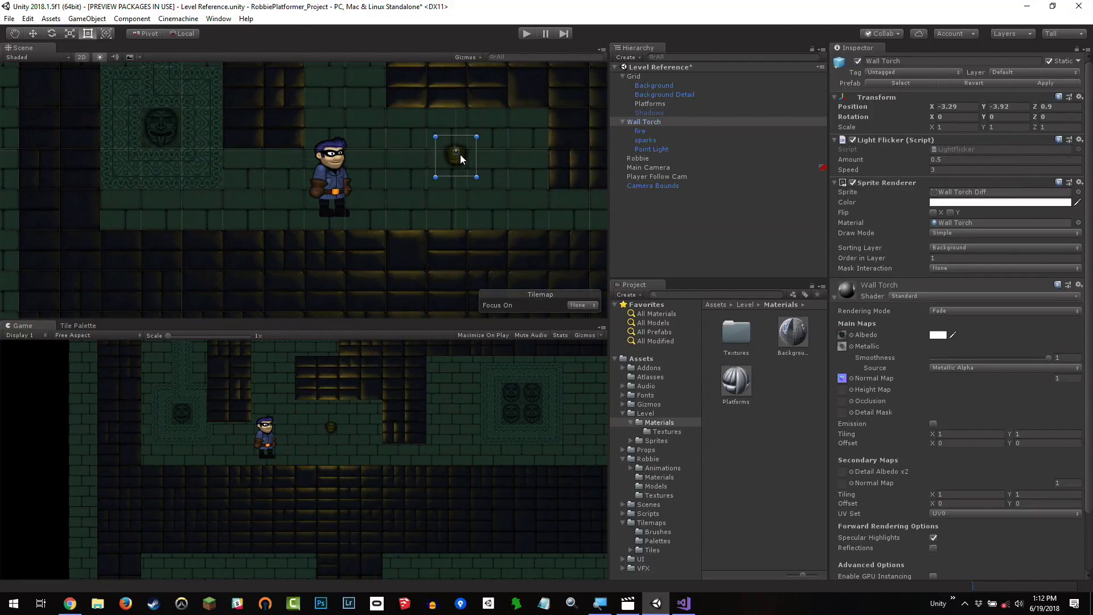
- Re-enable the Shadows tilemap and move the Wall Torch beside Robbie, to about X -4.45, Y -4.6
click(706, 113)
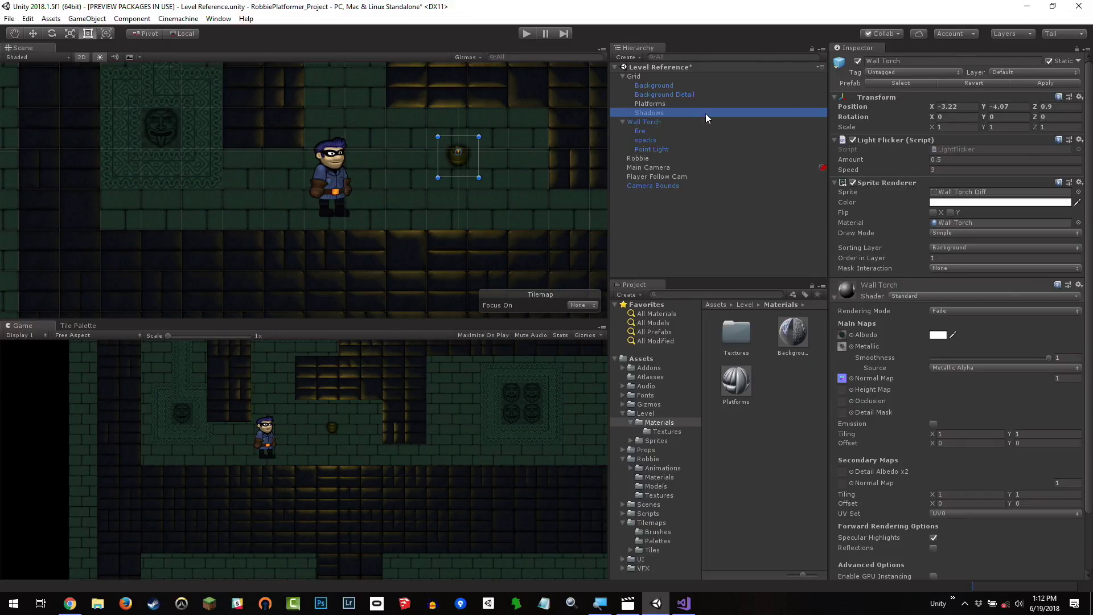
click(858, 61)
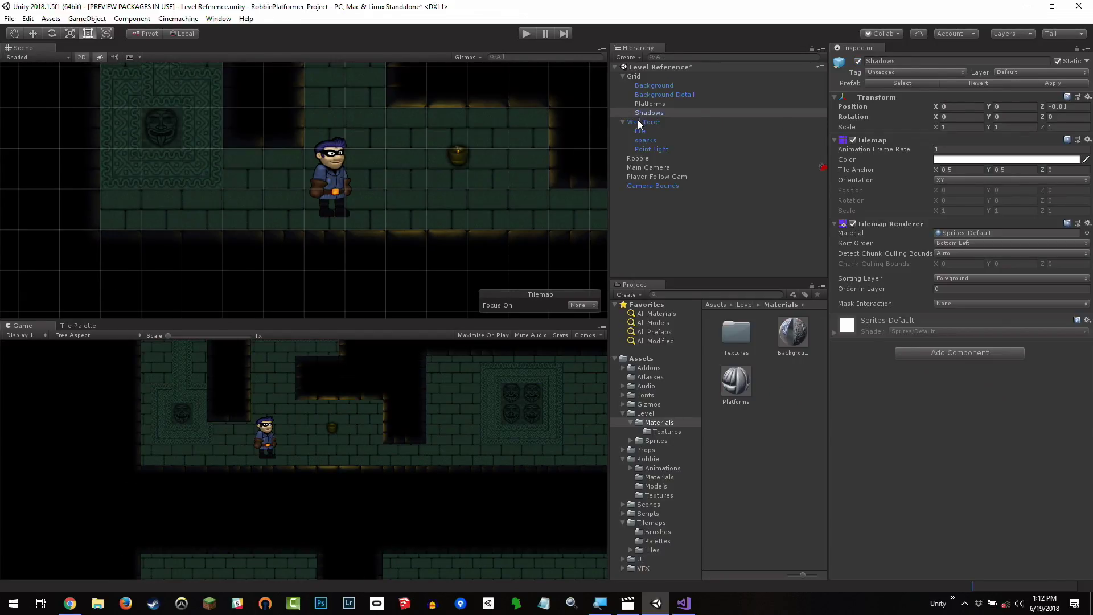
click(614, 122)
key(w)
drag(470, 154, 407, 171)
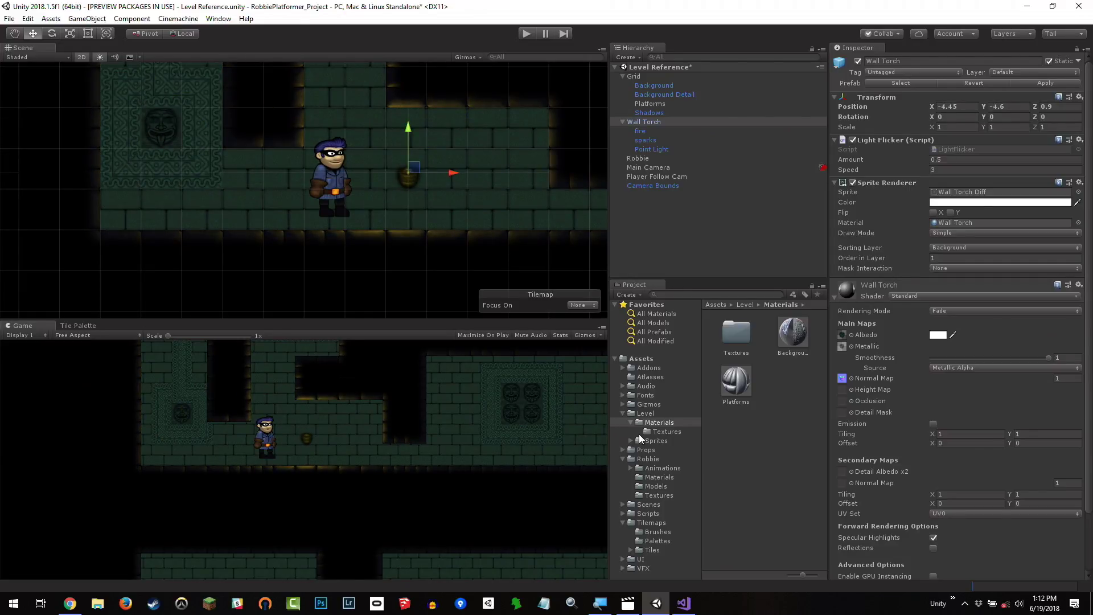
- Review the light types available for the Wall Torch and its Point Light's position, range, color and Indirect Multiplier
click(642, 450)
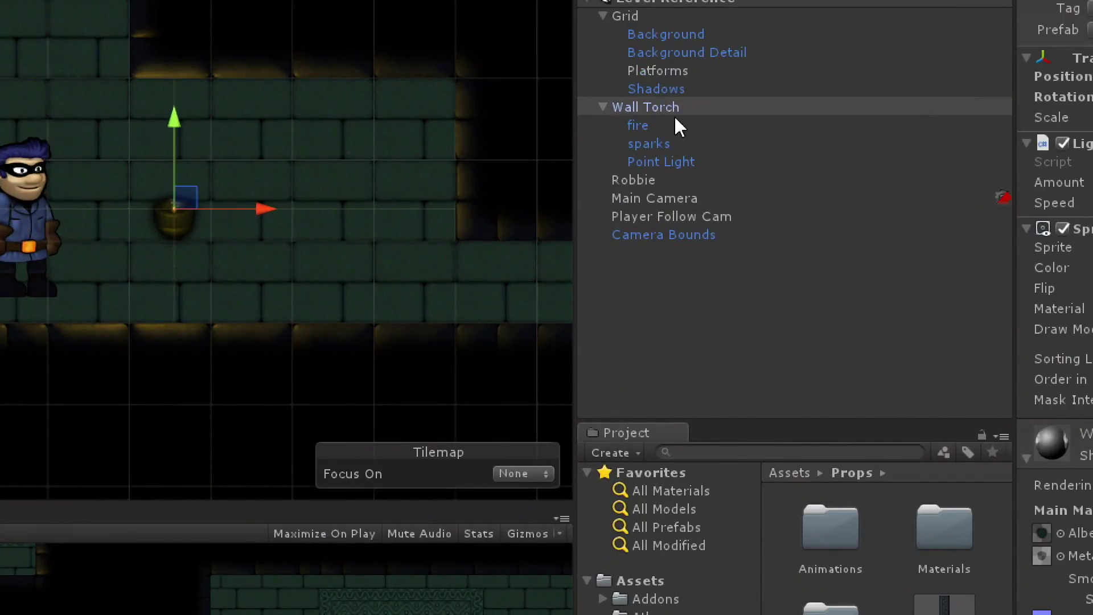
right_click(642, 107)
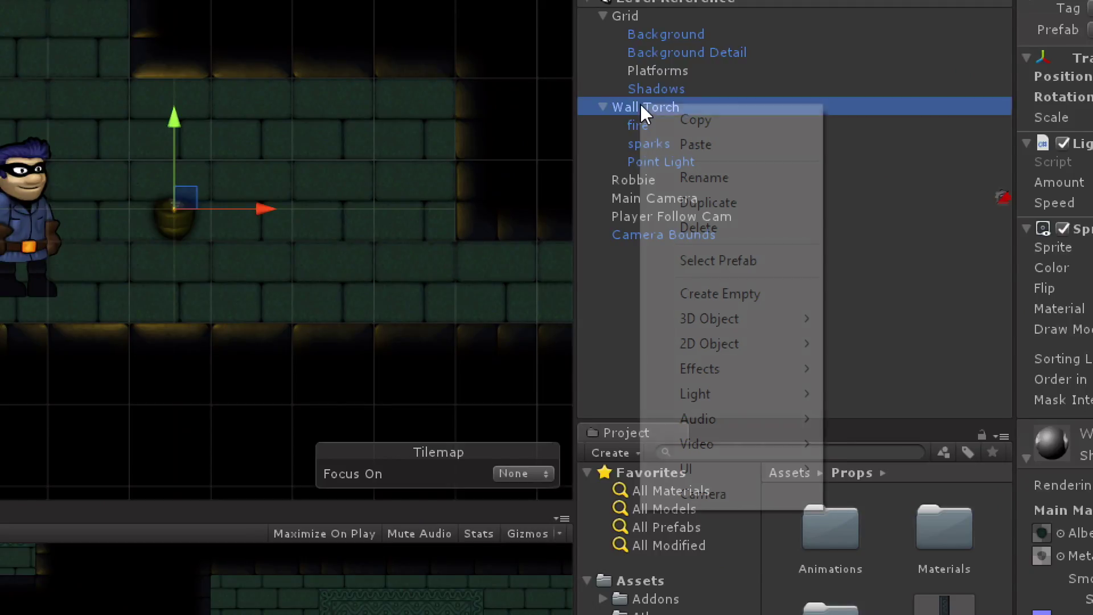
mouse_move(717, 393)
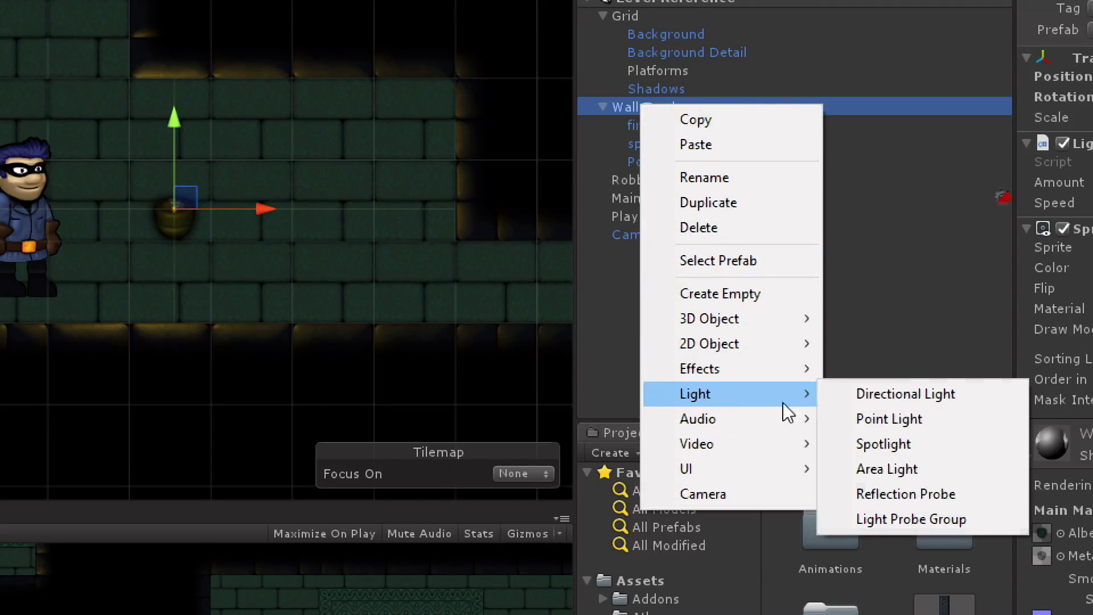
click(889, 418)
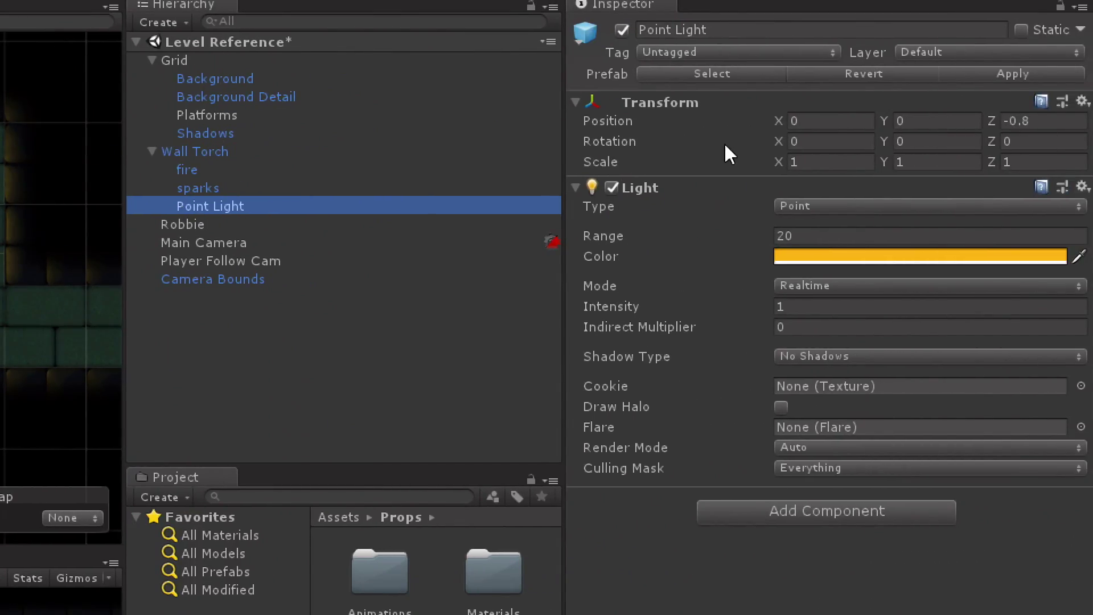
click(1058, 120)
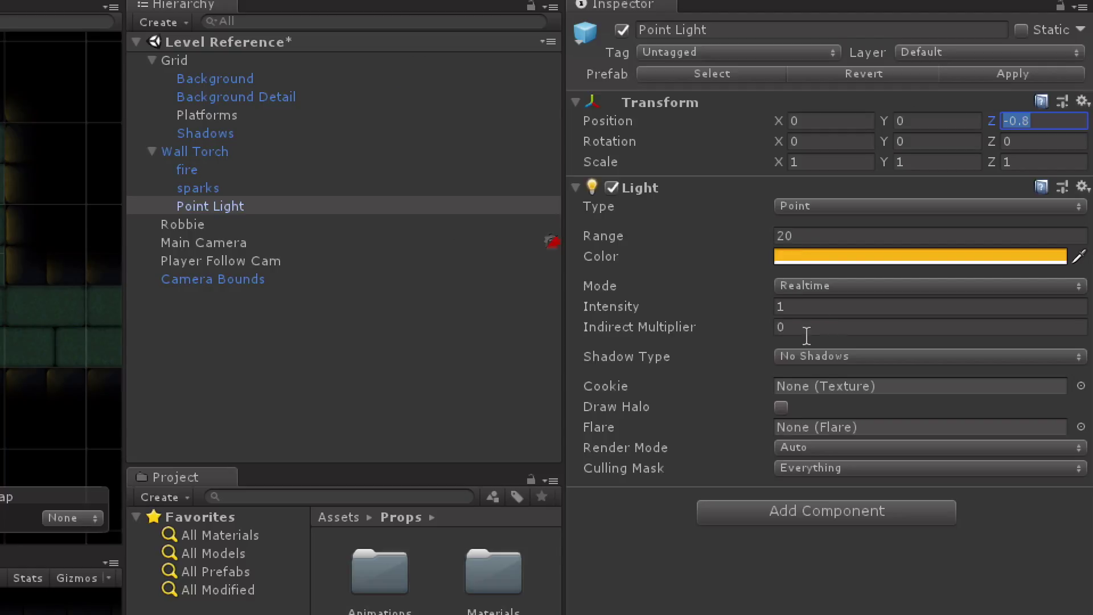
click(219, 152)
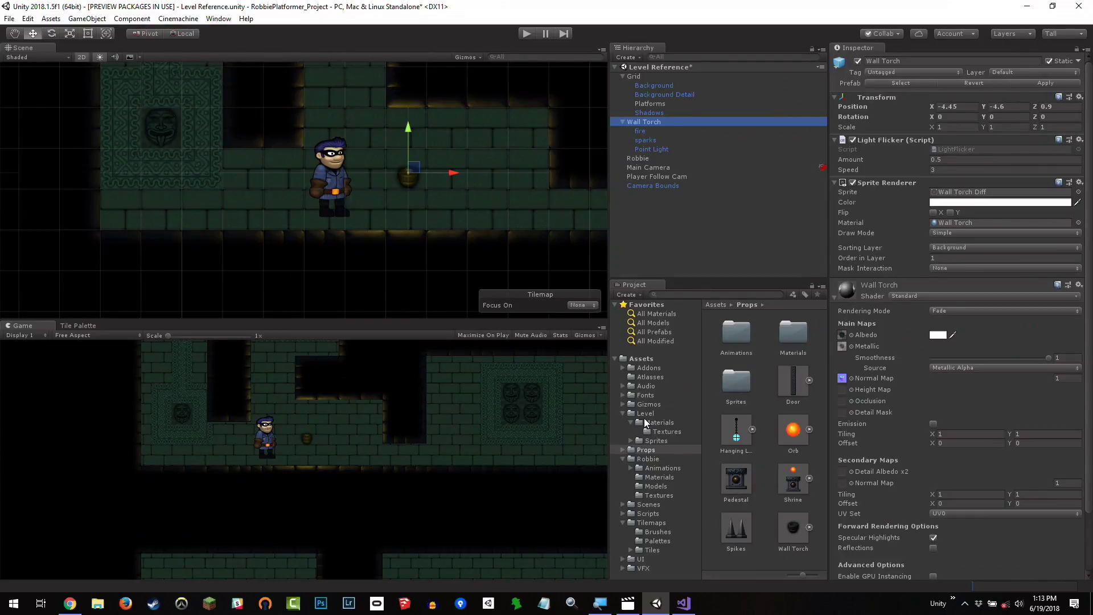
- Apply the Platforms material from Level/Materials to the Platforms tilemap again
click(640, 414)
click(655, 422)
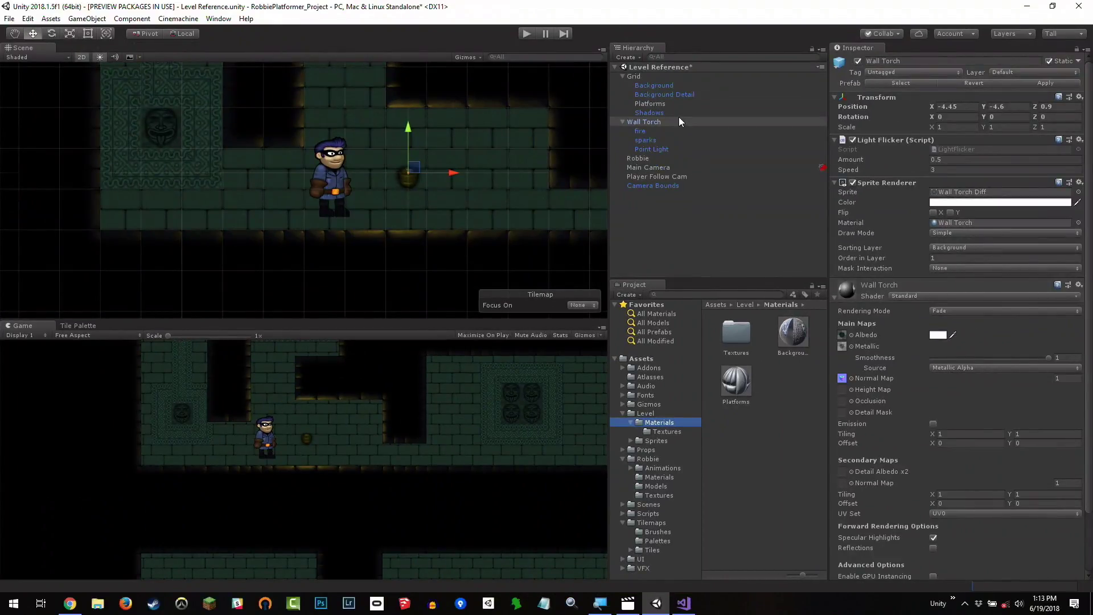
click(654, 103)
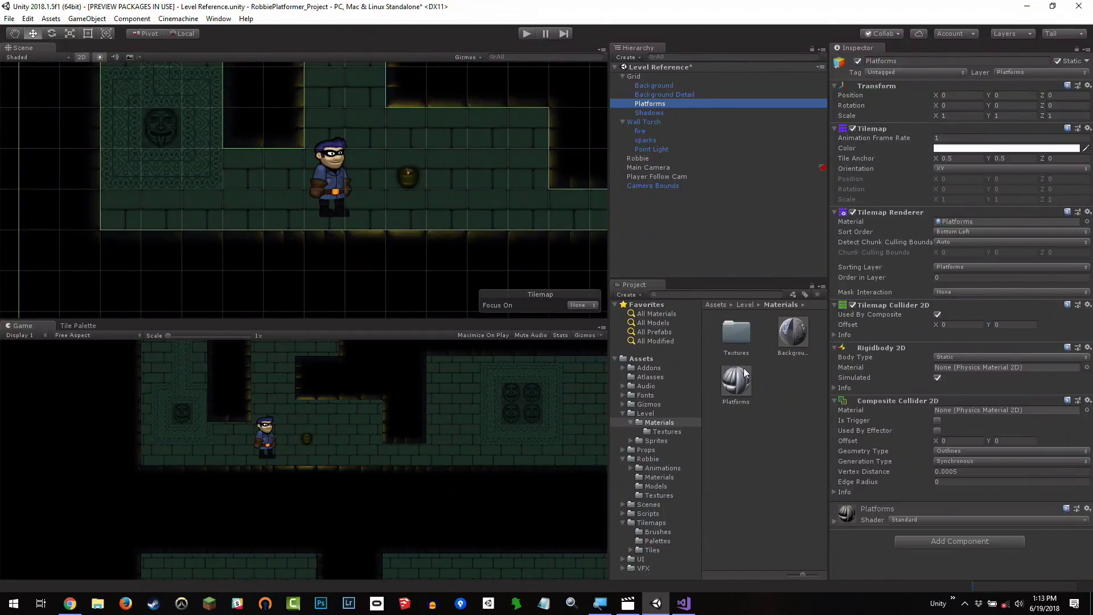
drag(745, 373, 647, 106)
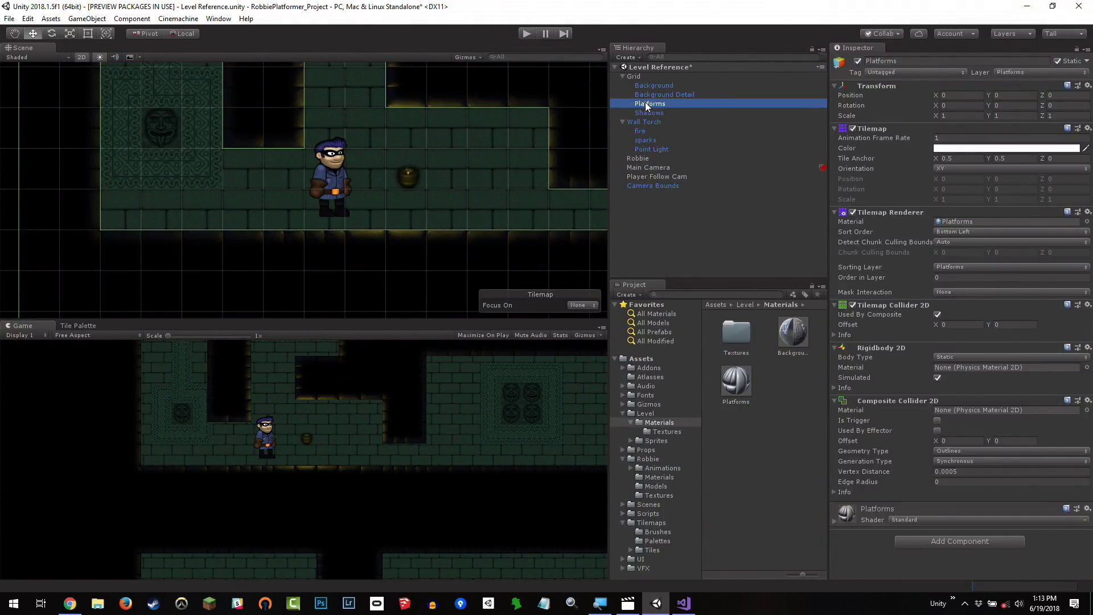